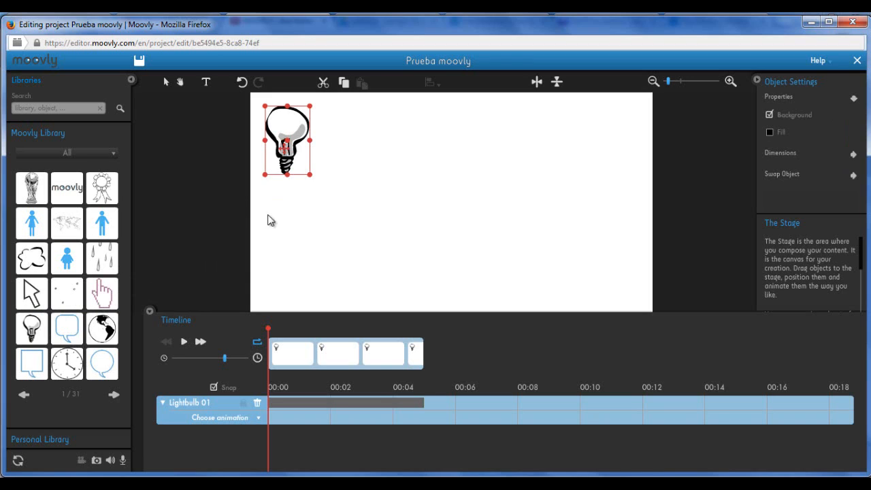
# Step: Add the clock from the Moovly Library to the upper-right corner of the white stage
pyautogui.moveTo(100, 337)
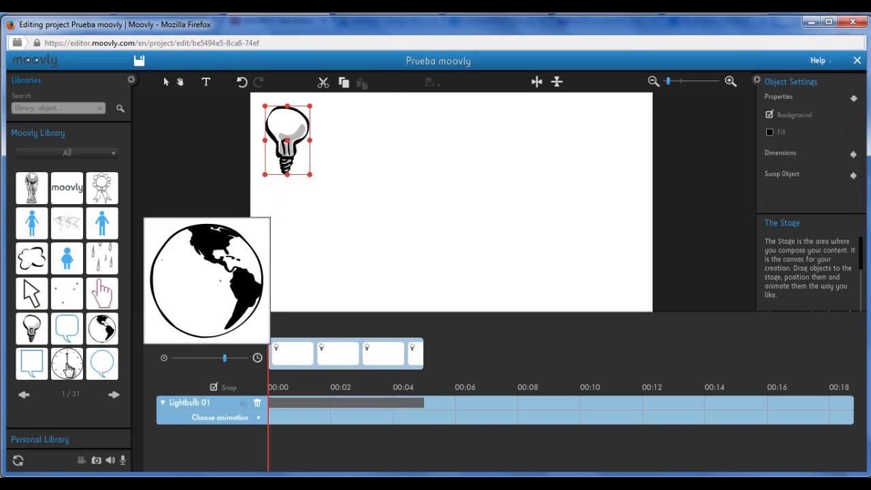
pyautogui.moveTo(68, 367)
pyautogui.moveTo(68, 367); pyautogui.dragTo(615, 130)
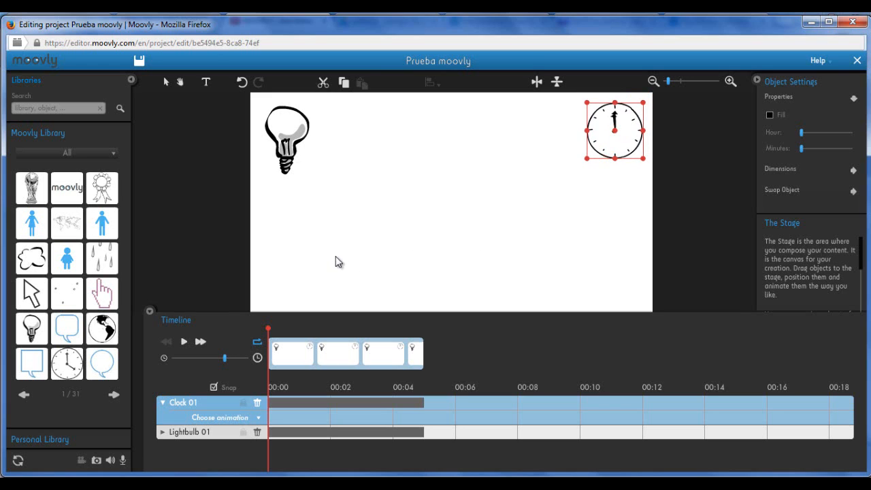
# Step: Move the lightbulb to the lower-right corner of the stage and the clock to its lower-left corner
pyautogui.click(290, 127)
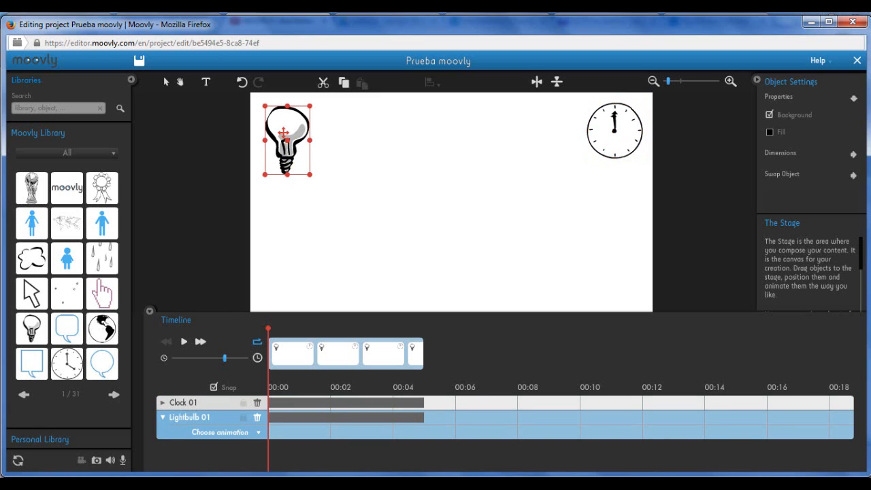
pyautogui.moveTo(283, 132); pyautogui.dragTo(610, 257)
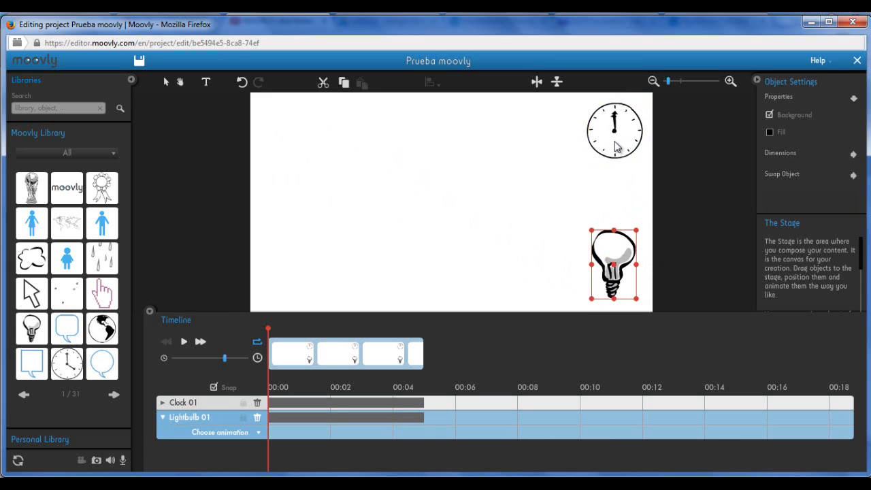
pyautogui.moveTo(615, 147); pyautogui.dragTo(293, 280)
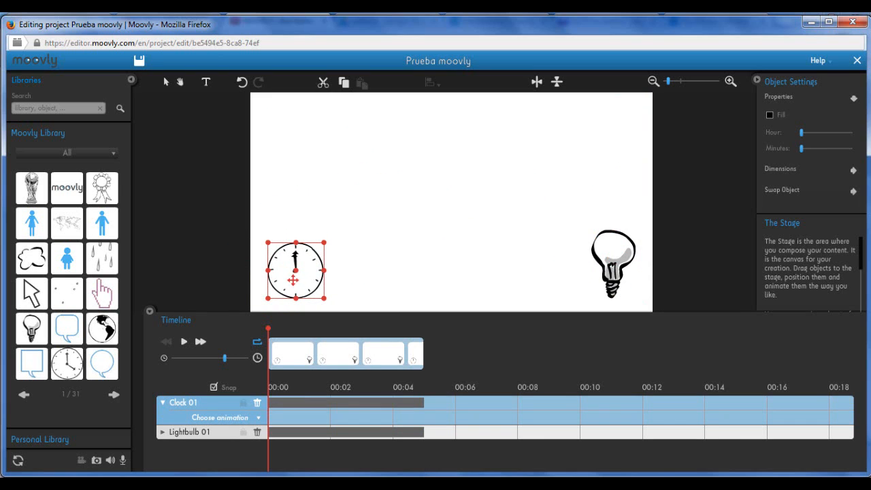
# Step: Add the standing young woman in a skirt suit between the clock and lightbulb, and a rounded talk balloon above her
pyautogui.click(114, 398)
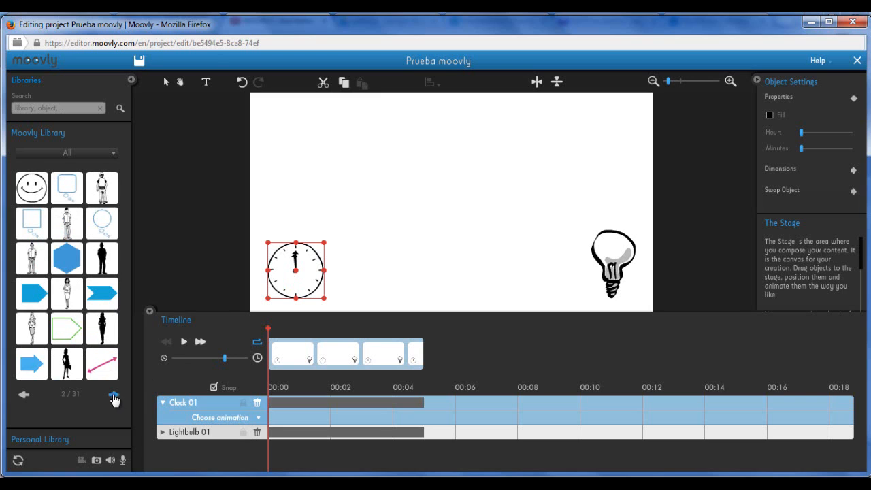
pyautogui.moveTo(70, 295)
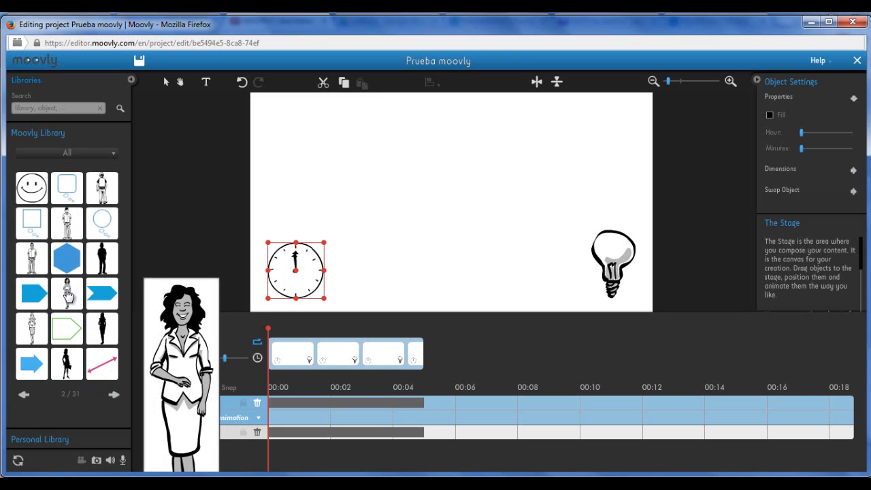
pyautogui.moveTo(68, 294); pyautogui.dragTo(467, 249)
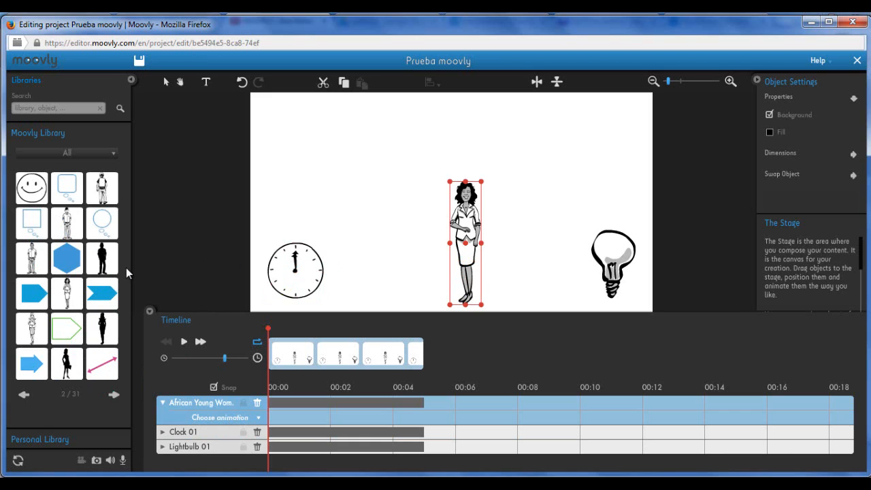
pyautogui.click(23, 396)
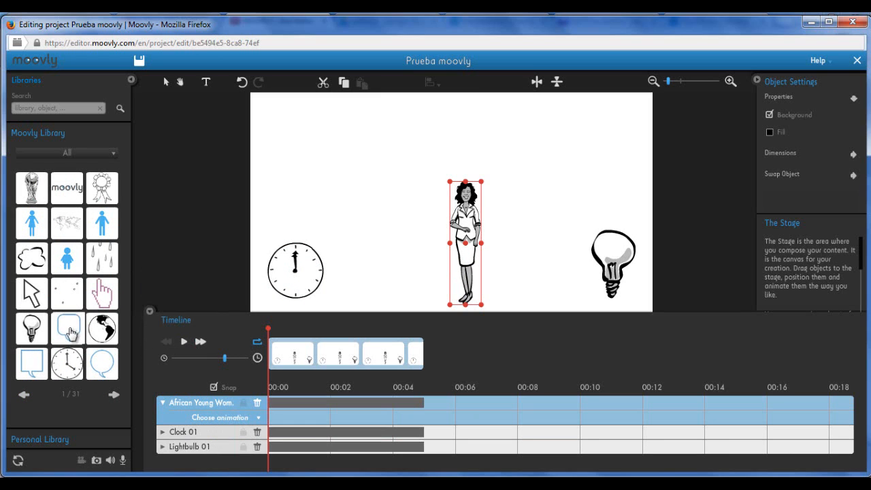
pyautogui.moveTo(71, 333); pyautogui.dragTo(432, 155)
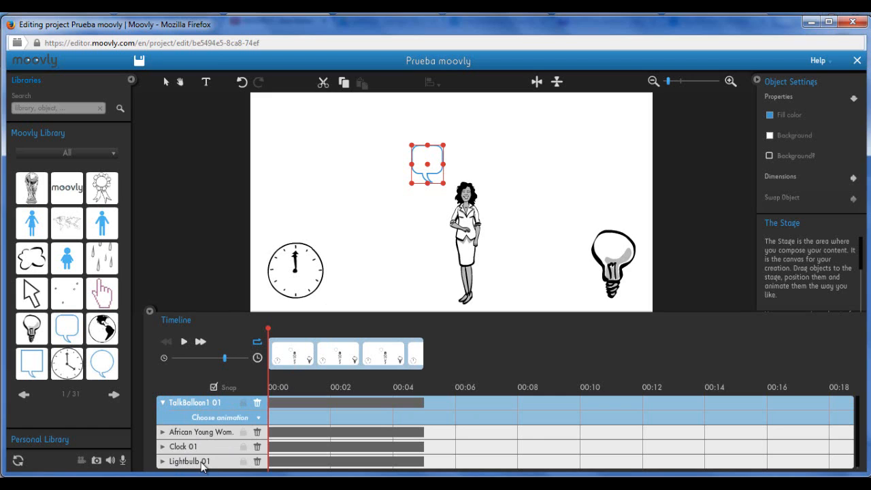
# Step: Select the lightbulb, the clock and the woman in turn to identify their layers in the timeline
pyautogui.click(615, 261)
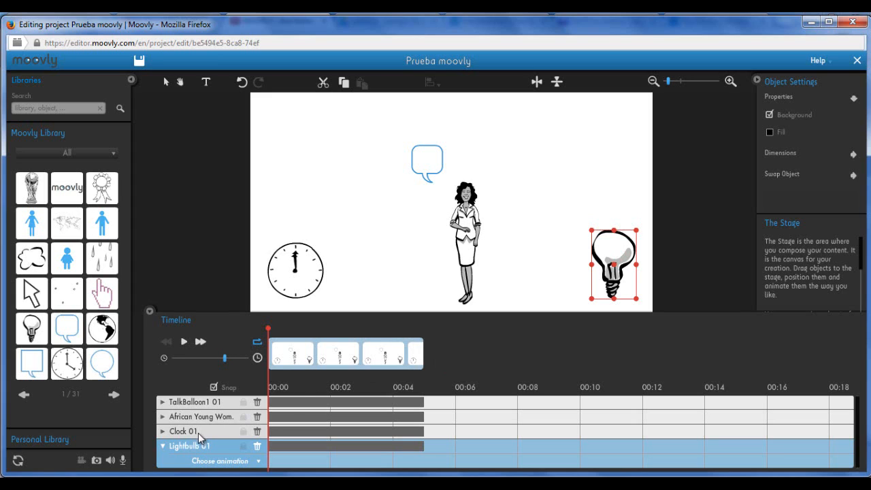
pyautogui.click(295, 266)
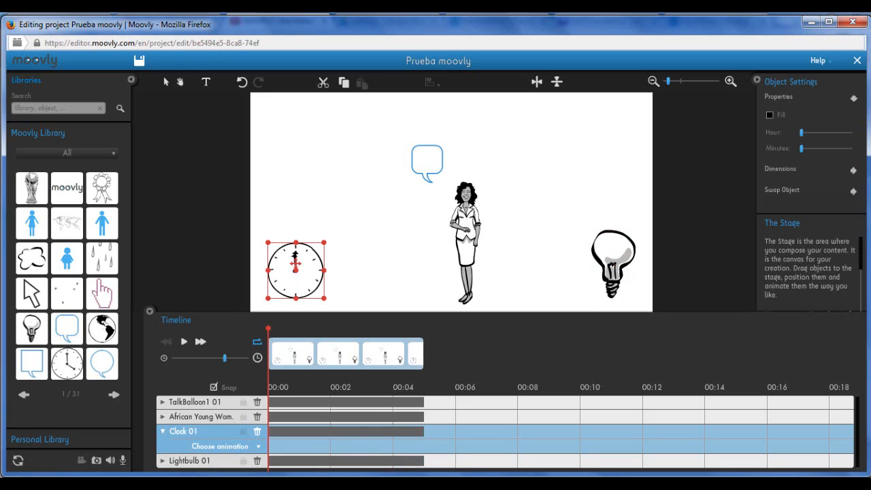
pyautogui.click(467, 224)
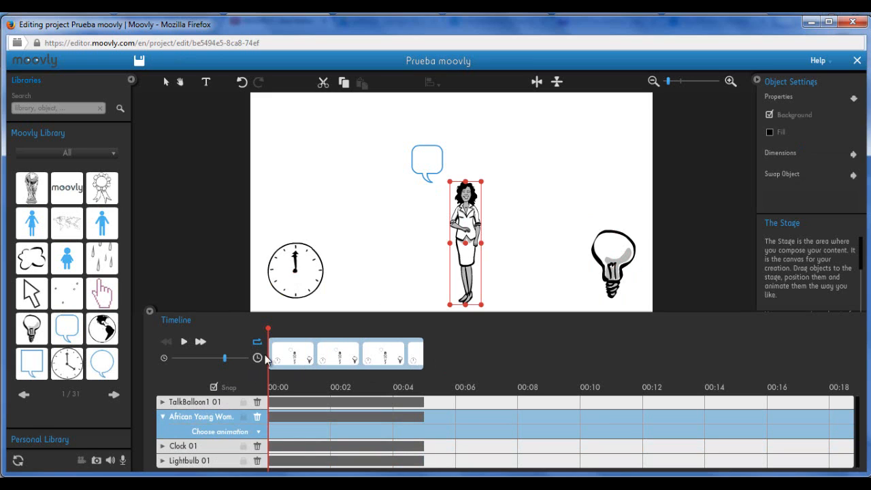
# Step: Enlarge the talk balloon above the woman and shift its timeline bar to start at about 3 seconds
pyautogui.click(425, 160)
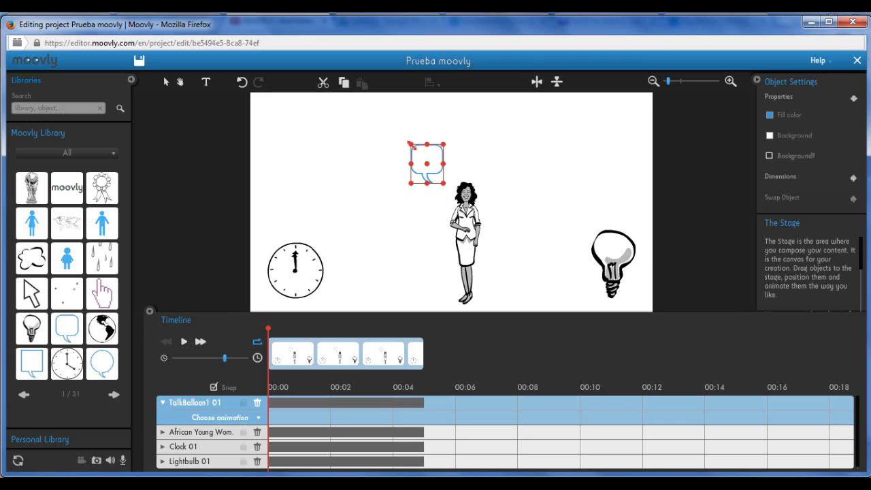
pyautogui.moveTo(411, 143); pyautogui.dragTo(371, 147)
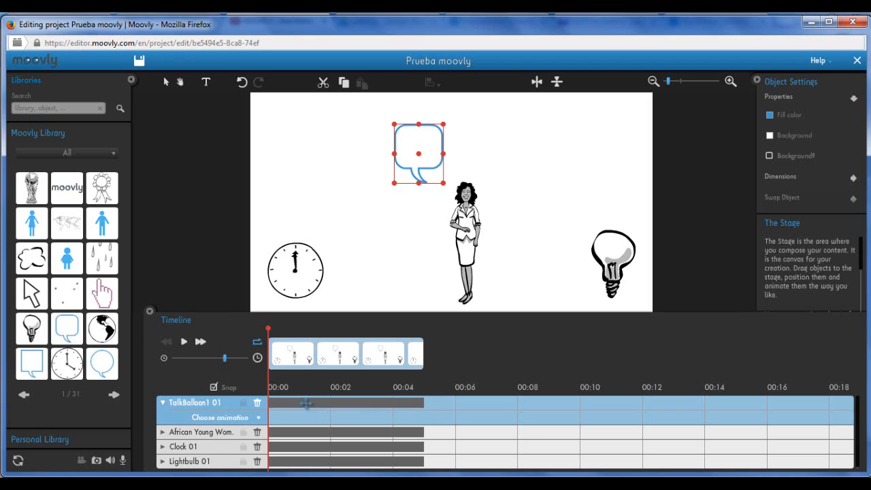
pyautogui.moveTo(306, 403); pyautogui.dragTo(401, 401)
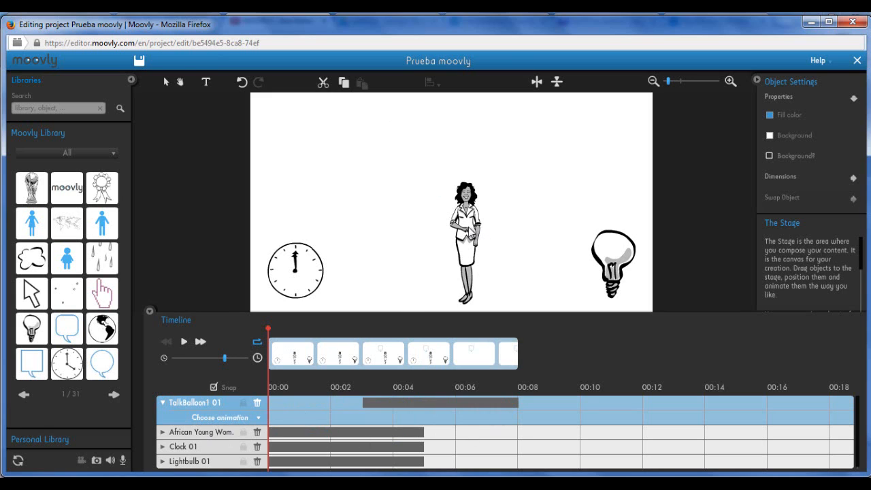
# Step: Stagger the timeline bars so the woman starts at about 2 seconds, the clock at 5 and the lightbulb at 8
pyautogui.click(467, 228)
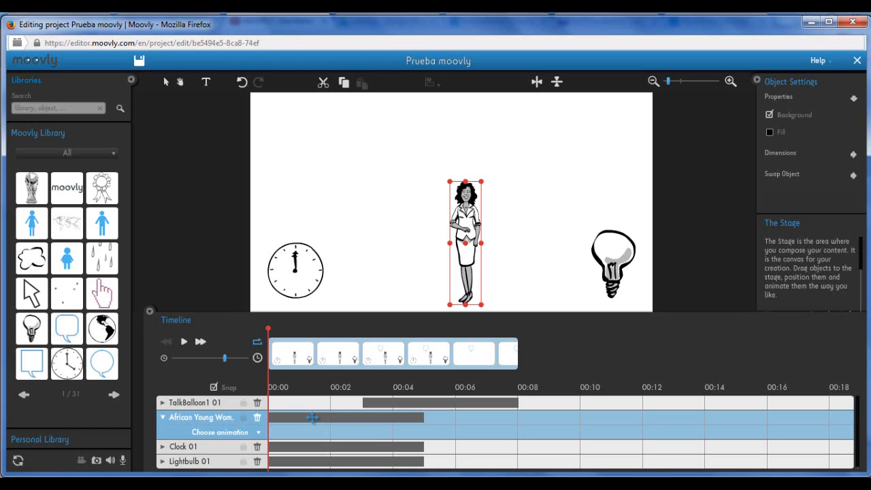
pyautogui.moveTo(312, 418); pyautogui.dragTo(374, 418)
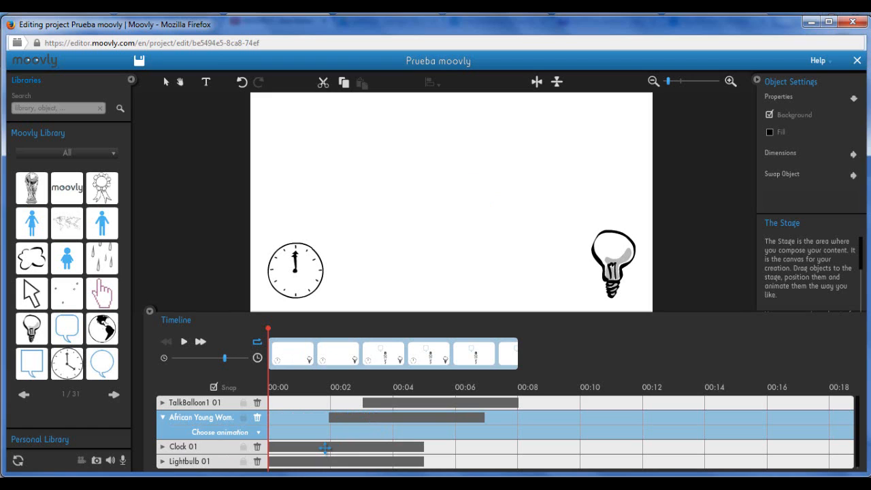
pyautogui.click(311, 282)
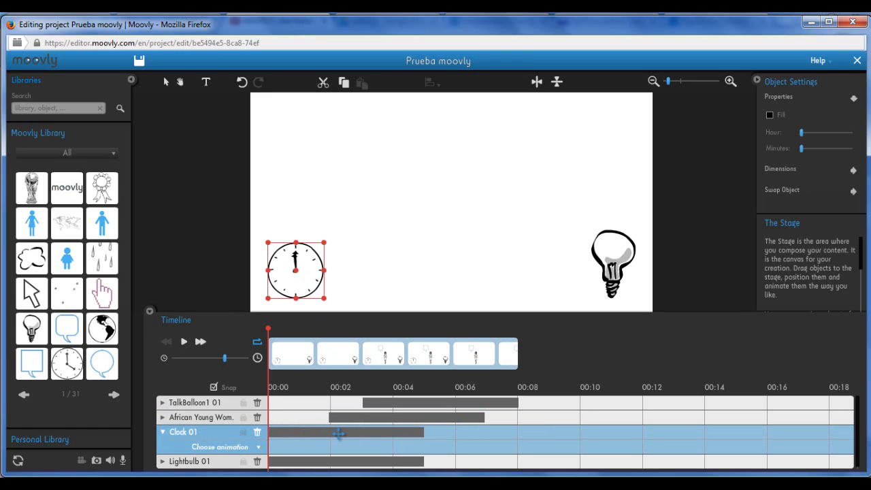
pyautogui.moveTo(338, 433); pyautogui.dragTo(505, 430)
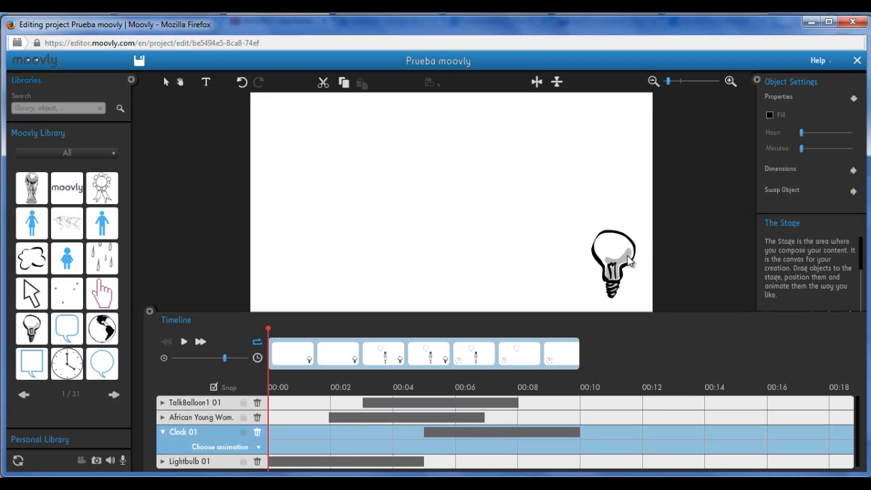
pyautogui.click(621, 260)
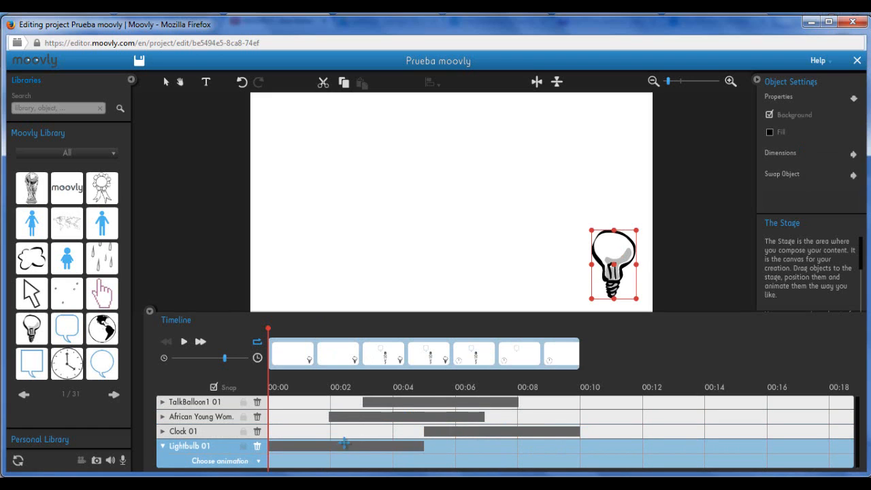
pyautogui.moveTo(339, 446); pyautogui.dragTo(586, 446)
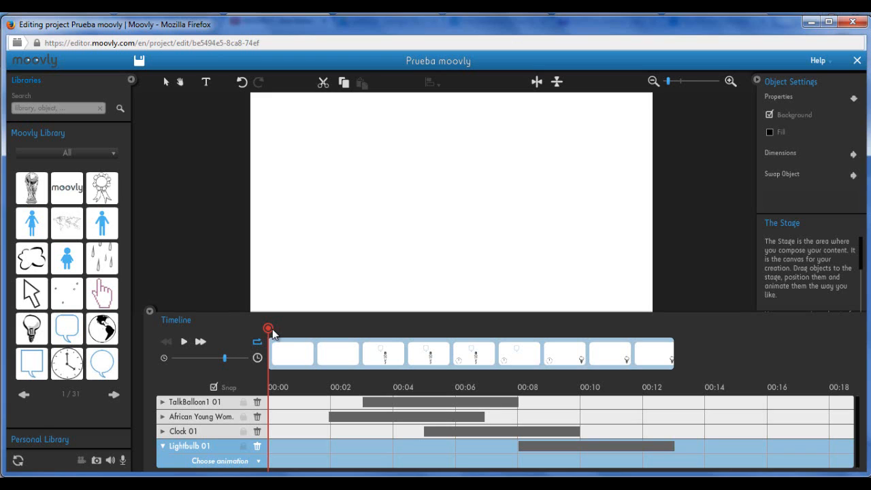
# Step: Shorten the talk balloon's timeline bar to end together with the woman's, and return the playhead to the start
pyautogui.moveTo(269, 331); pyautogui.dragTo(245, 353)
pyautogui.click(429, 401)
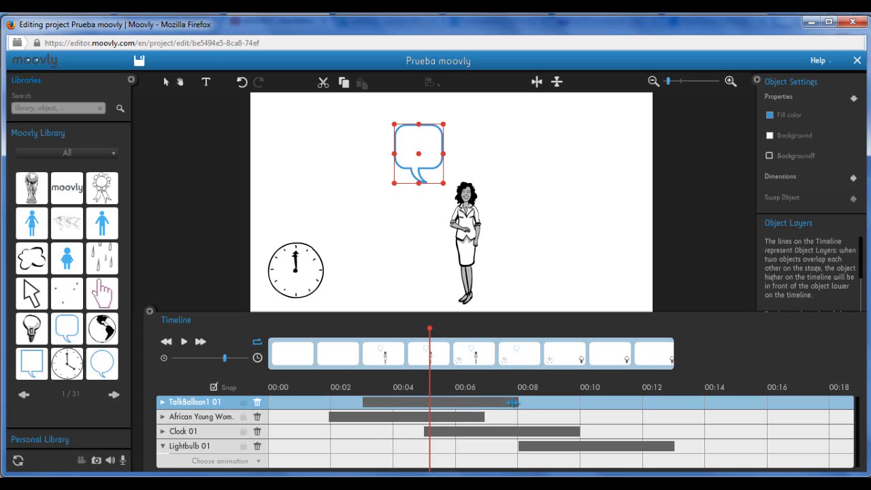
pyautogui.moveTo(507, 402); pyautogui.dragTo(480, 401)
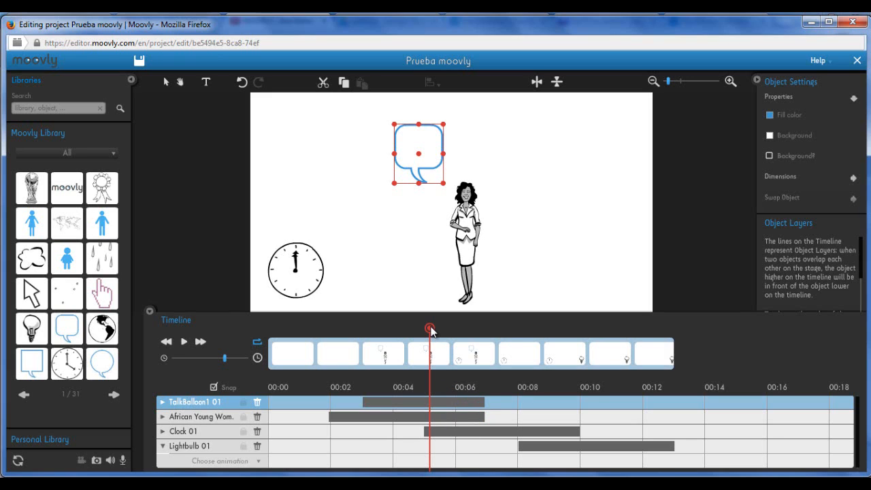
pyautogui.moveTo(430, 329); pyautogui.dragTo(261, 340)
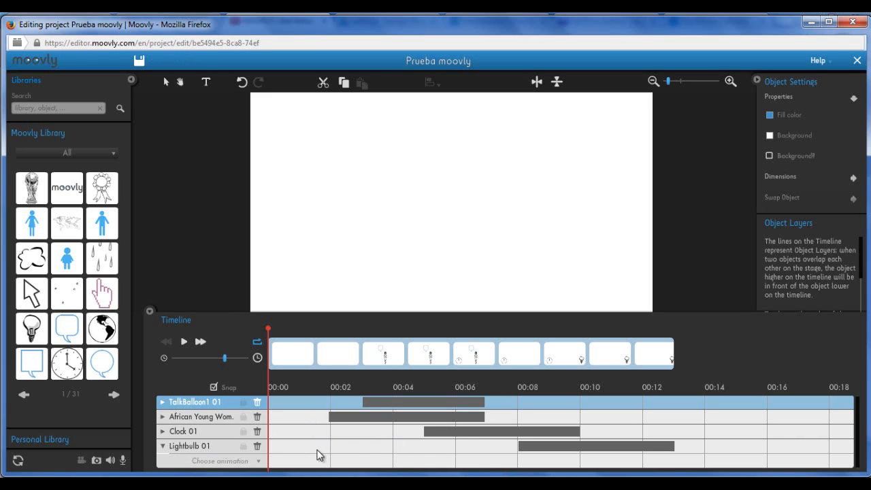
# Step: Add a Fade in animation to the lightbulb at the start of its bar, about 8 seconds, and scrub through it
pyautogui.click(552, 448)
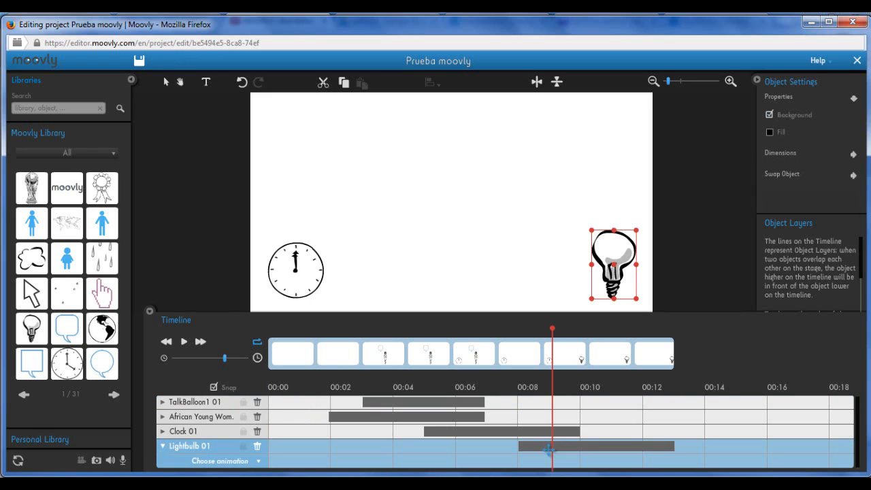
pyautogui.moveTo(554, 331); pyautogui.dragTo(522, 334)
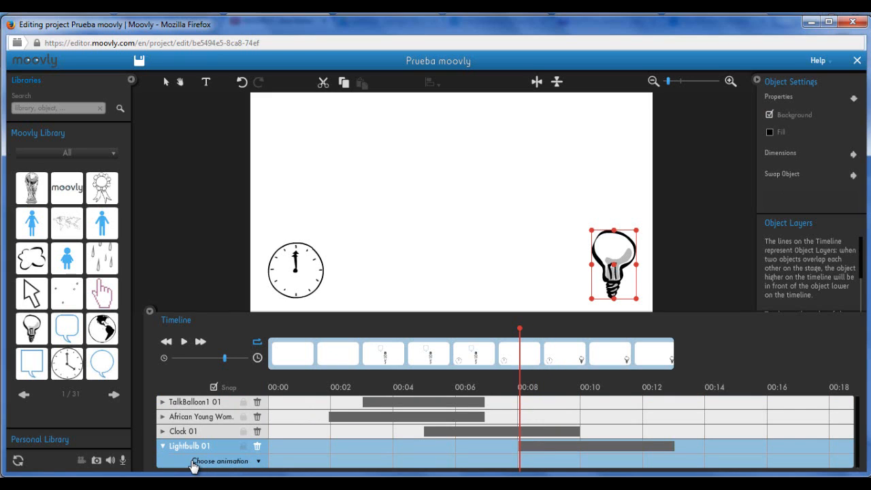
pyautogui.click(257, 462)
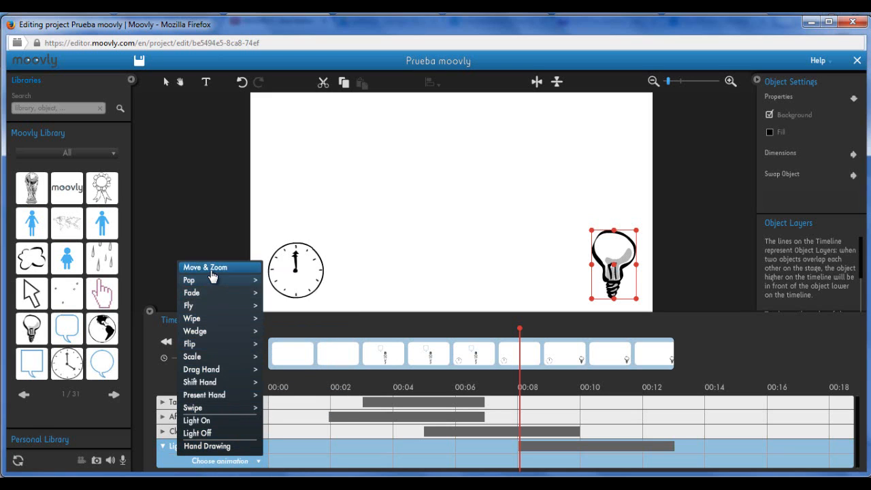
pyautogui.moveTo(209, 285)
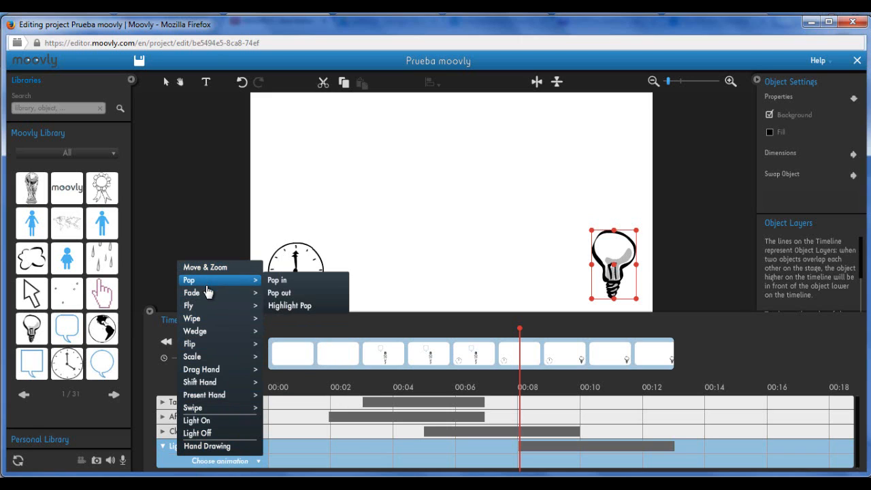
pyautogui.moveTo(208, 310)
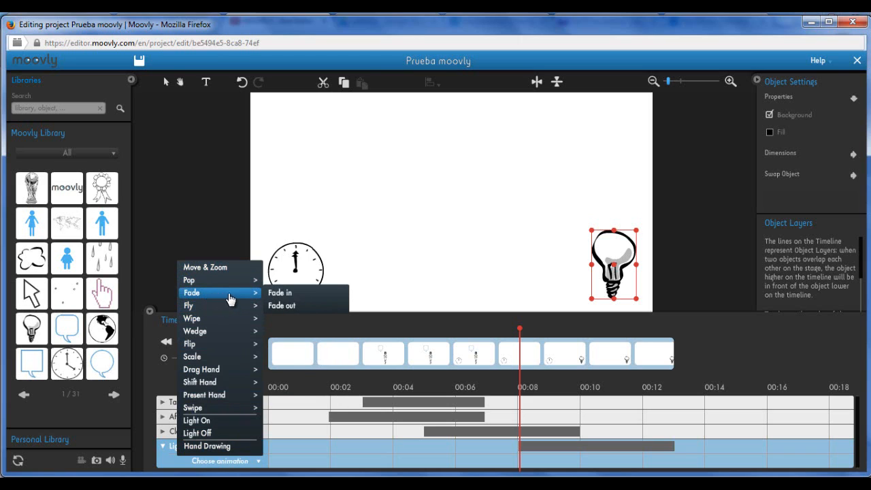
pyautogui.click(276, 294)
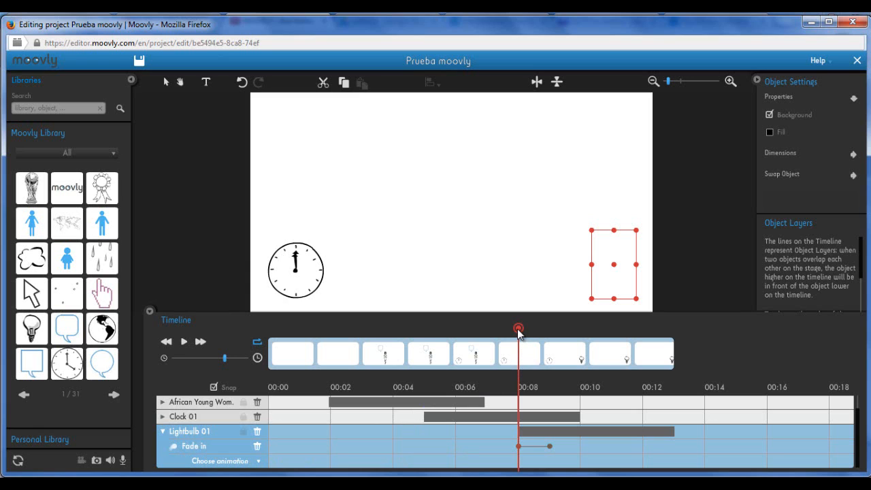
pyautogui.moveTo(519, 330); pyautogui.dragTo(558, 330)
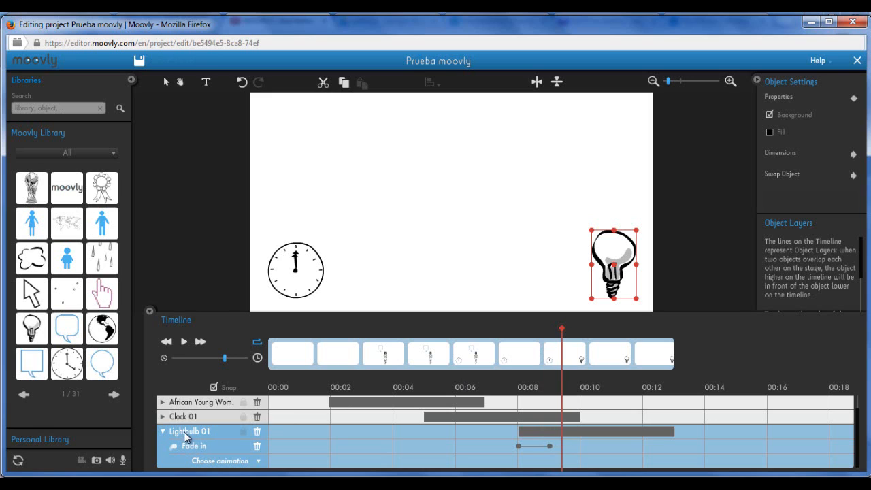
# Step: Add a Fade out animation at the end of the lightbulb's bar and check it with the playhead
pyautogui.click(238, 464)
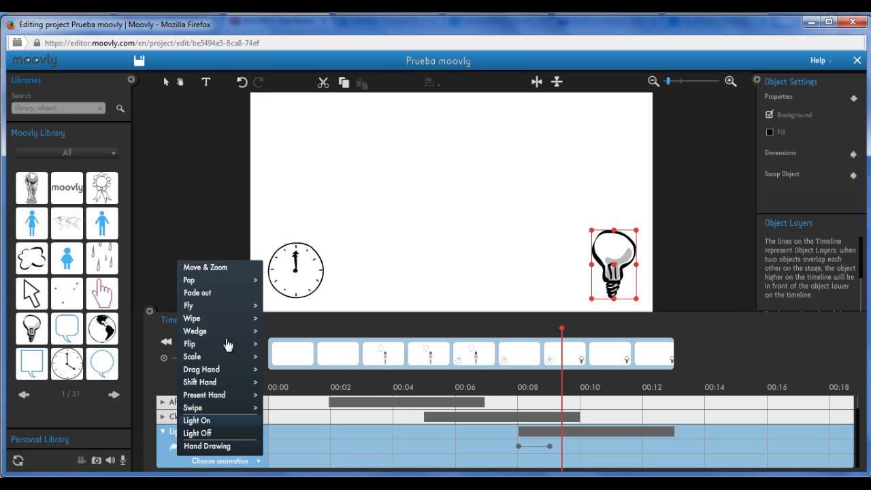
pyautogui.click(204, 298)
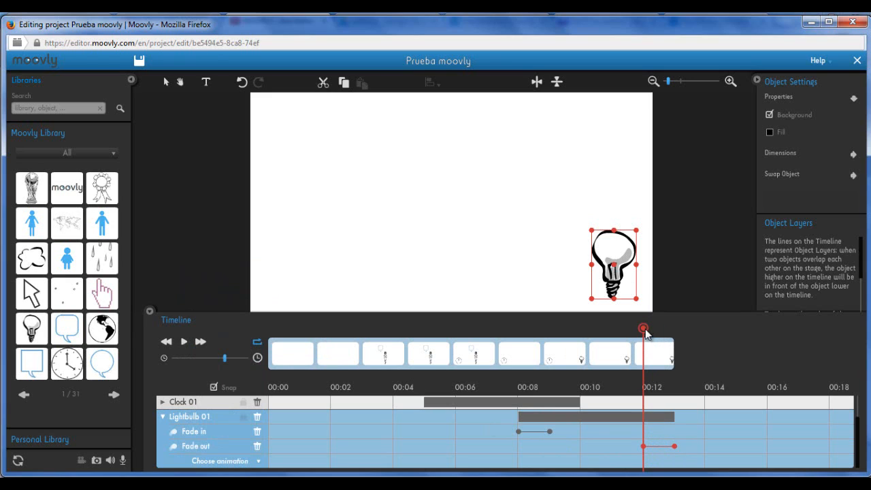
pyautogui.moveTo(644, 329)
pyautogui.mouseDown()
pyautogui.moveTo(680, 330)
pyautogui.moveTo(646, 329)
pyautogui.mouseUp()
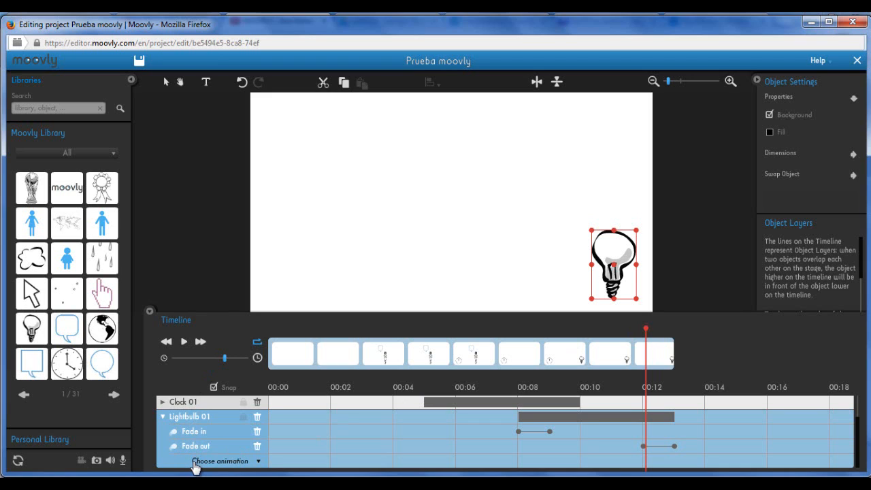
# Step: Add a Drag Hand In animation to the clock at the start of its bar, about 5 seconds, and scrub through it
pyautogui.click(164, 419)
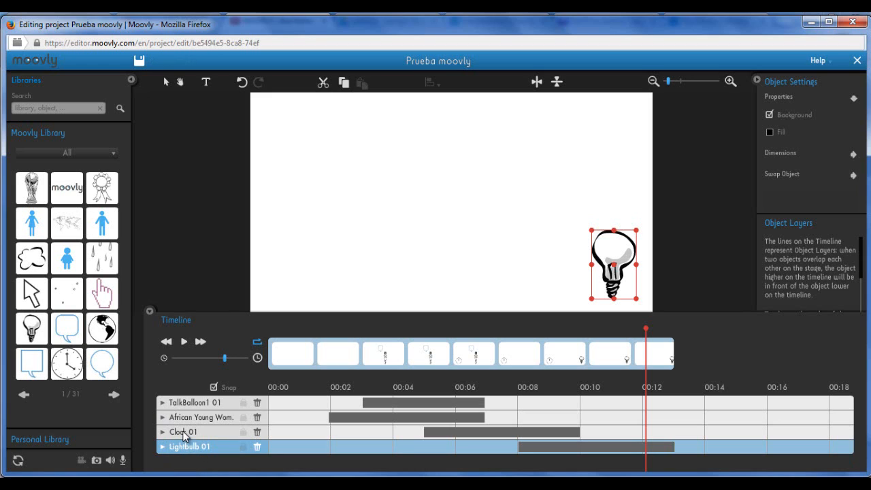
pyautogui.click(182, 436)
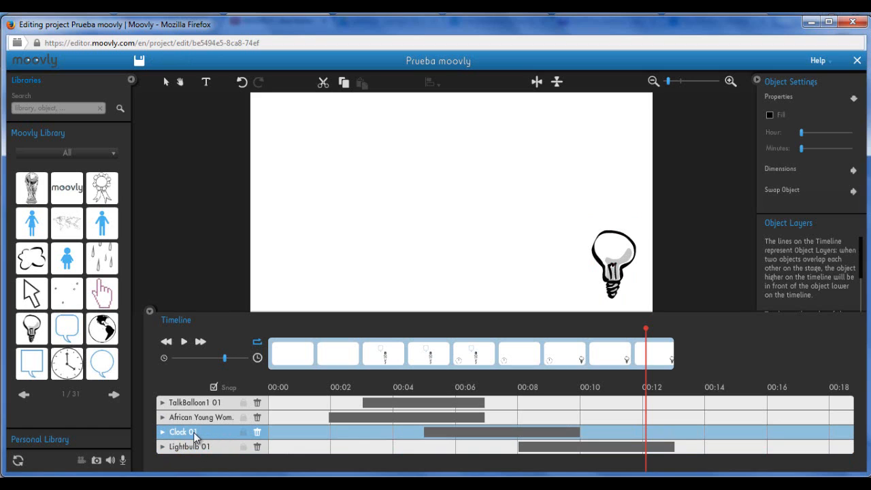
pyautogui.click(463, 433)
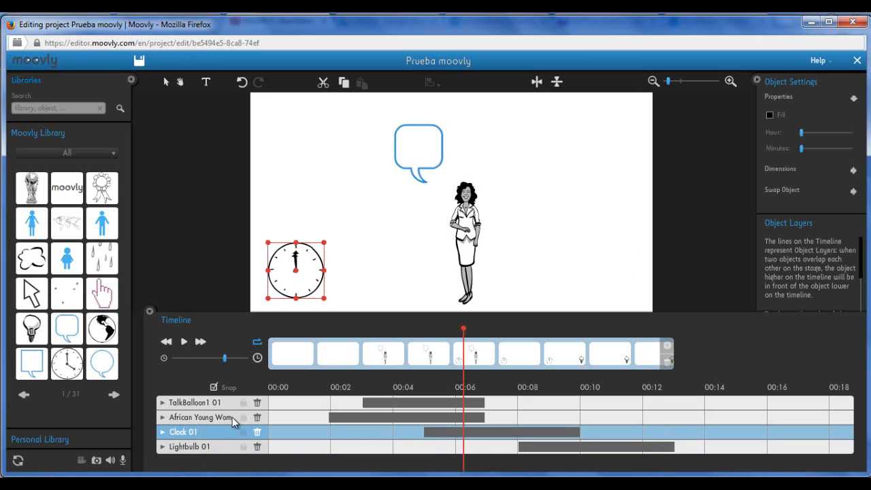
pyautogui.click(162, 433)
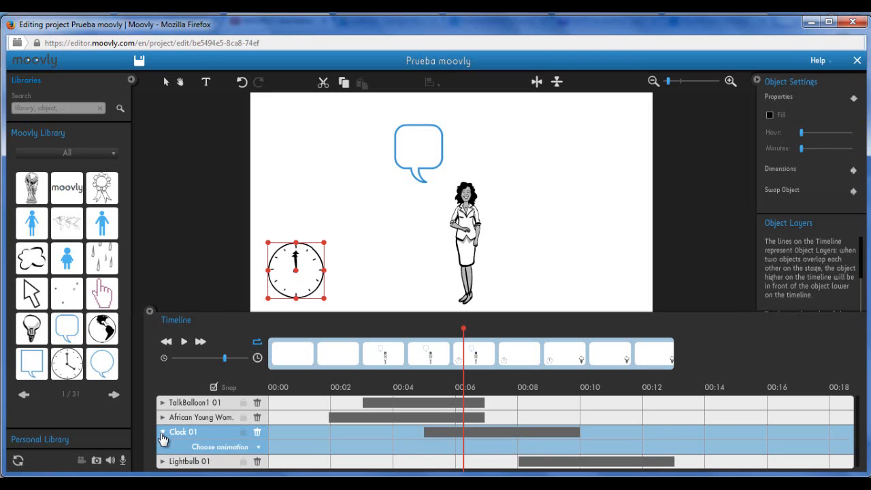
pyautogui.click(230, 448)
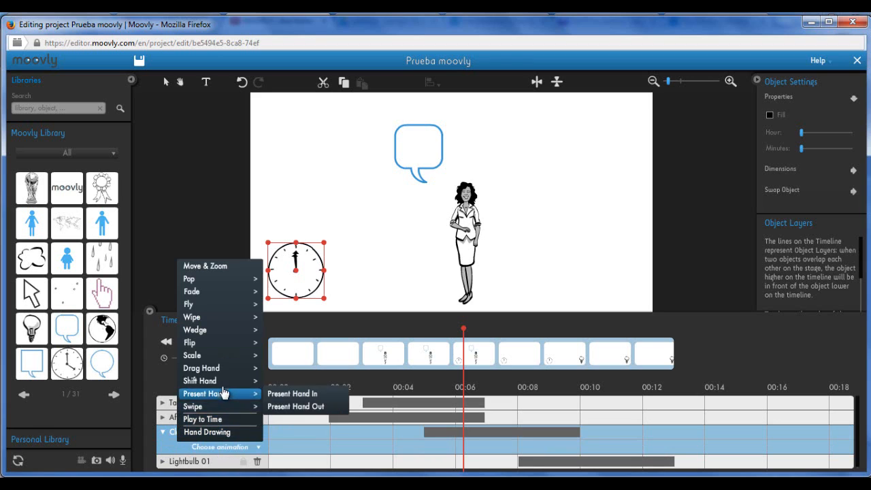
pyautogui.moveTo(225, 379)
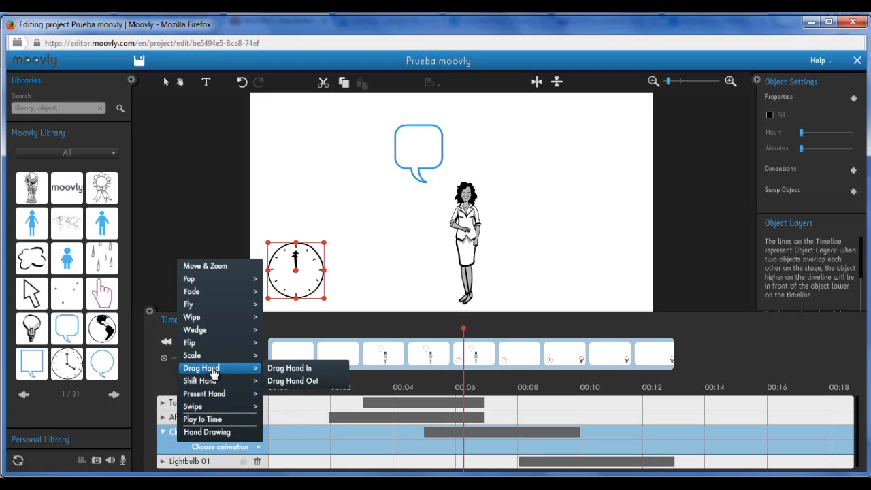
pyautogui.click(292, 368)
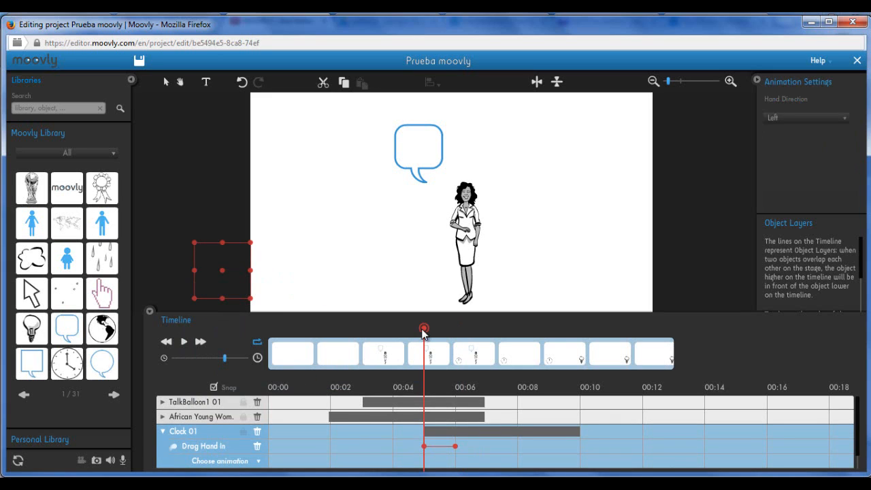
pyautogui.moveTo(424, 329); pyautogui.dragTo(460, 330)
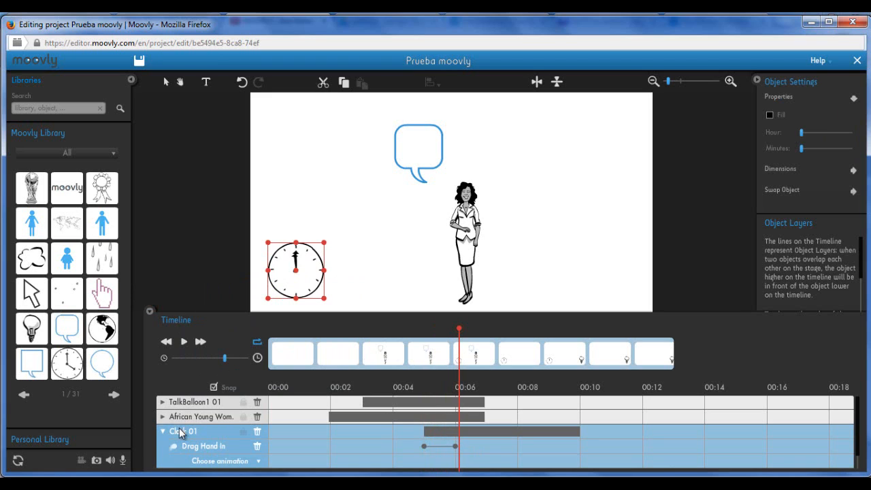
# Step: Add a Shift Hand Out animation at the end of the clock's bar and check its entrance animation with the playhead
pyautogui.click(224, 463)
pyautogui.moveTo(224, 409)
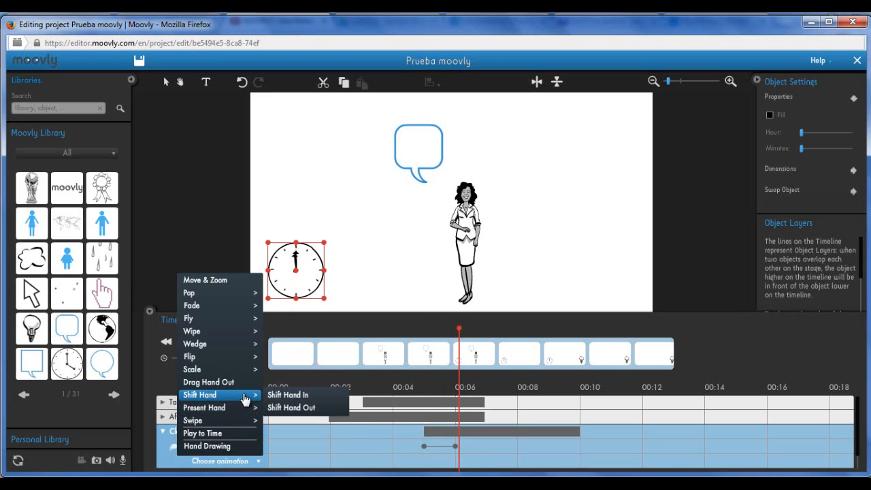
pyautogui.click(299, 410)
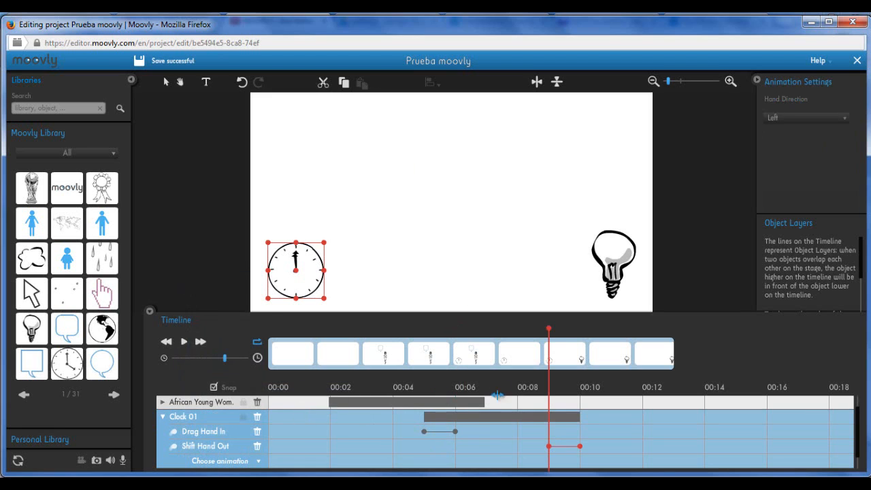
pyautogui.moveTo(550, 330); pyautogui.dragTo(396, 350)
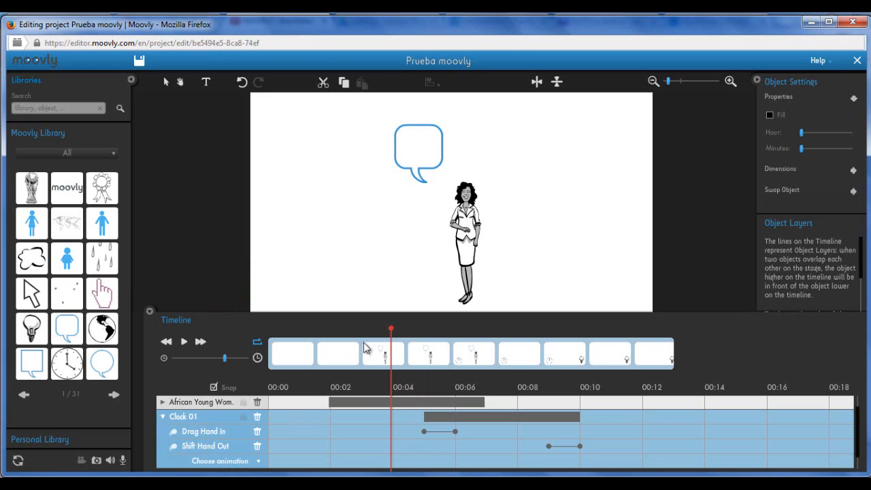
pyautogui.moveTo(407, 325); pyautogui.dragTo(441, 329)
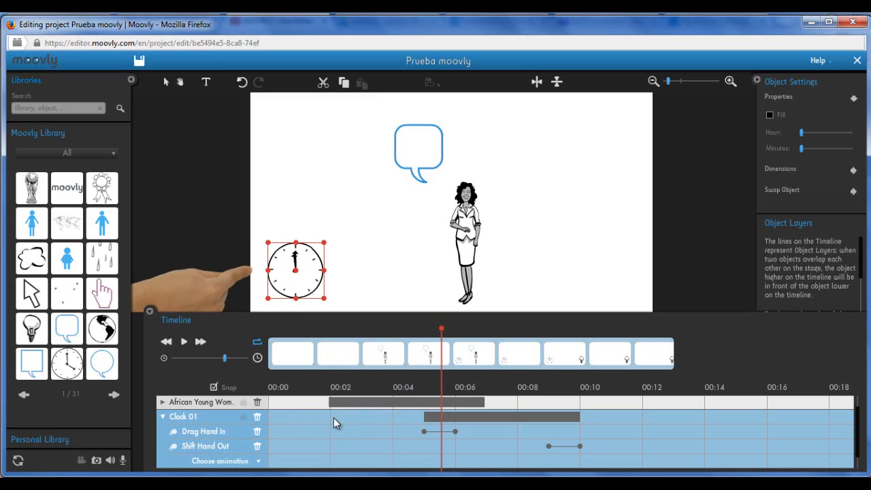
pyautogui.click(162, 417)
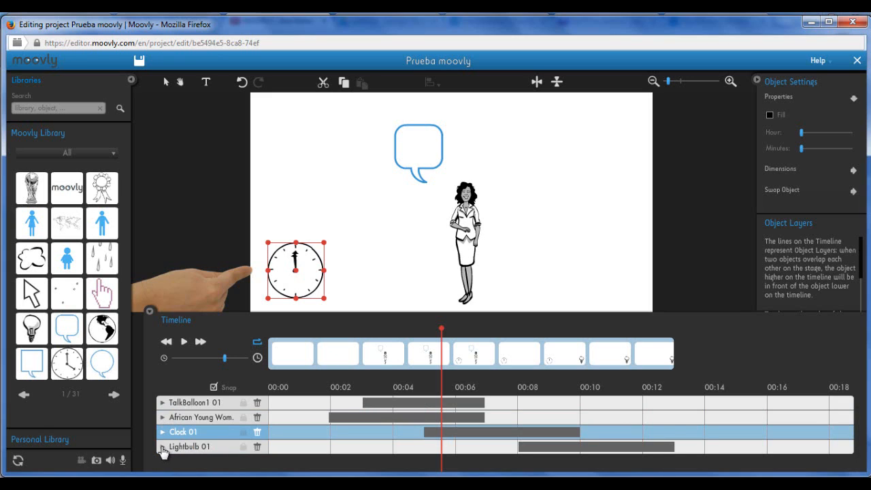
# Step: Add a Light On animation to the lightbulb from about 8 seconds and delete its Fade in animation
pyautogui.click(162, 447)
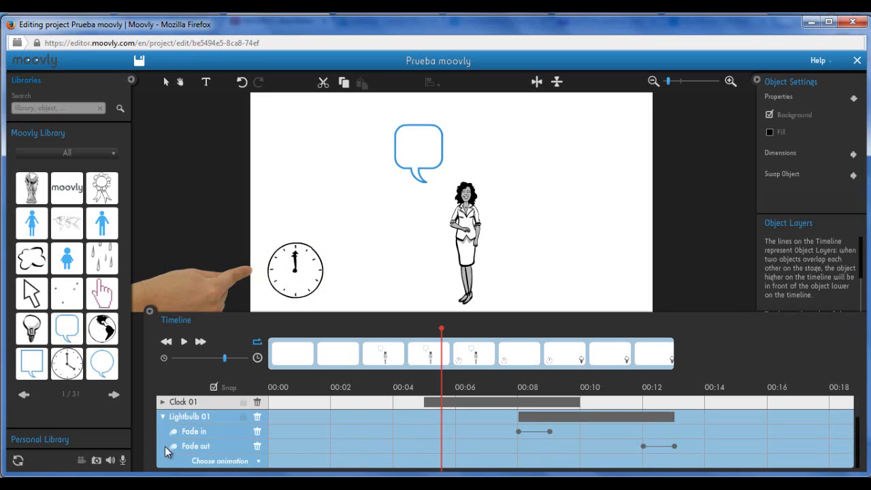
pyautogui.click(229, 463)
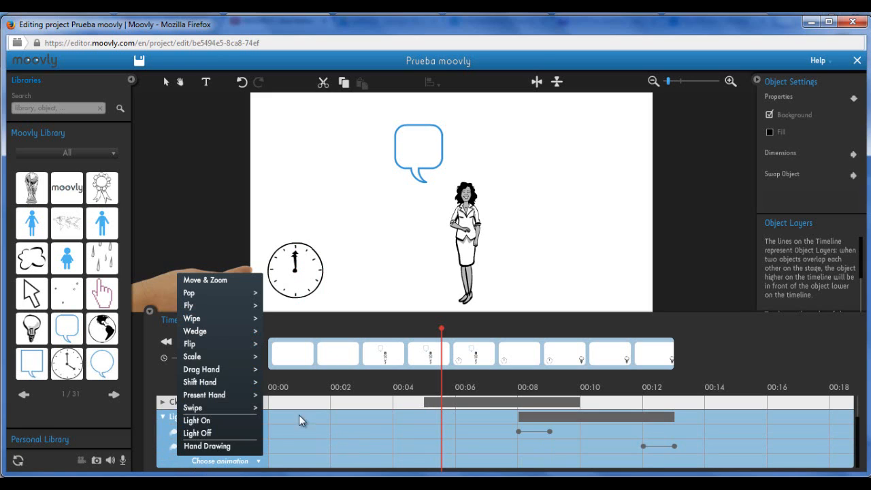
pyautogui.click(202, 421)
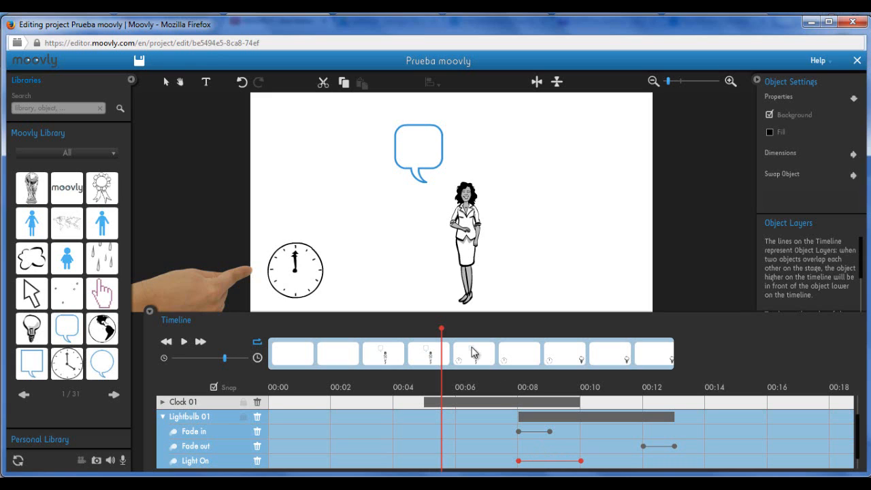
pyautogui.moveTo(442, 330); pyautogui.dragTo(518, 330)
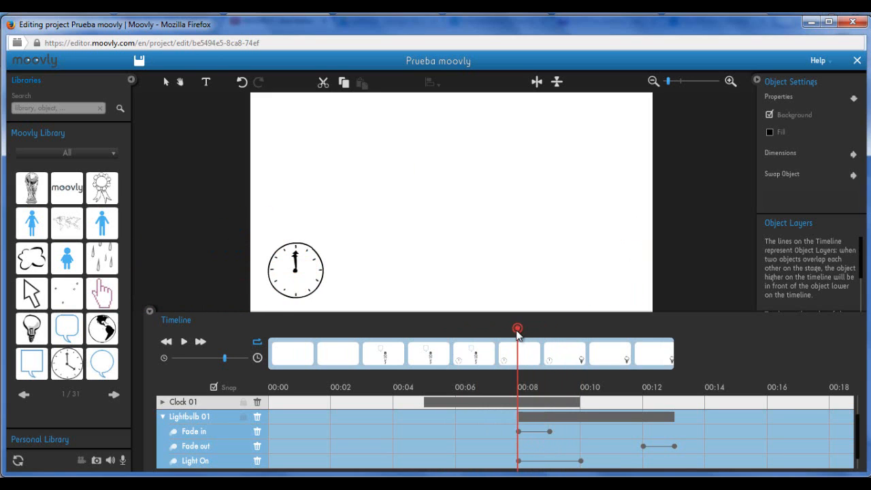
pyautogui.click(258, 434)
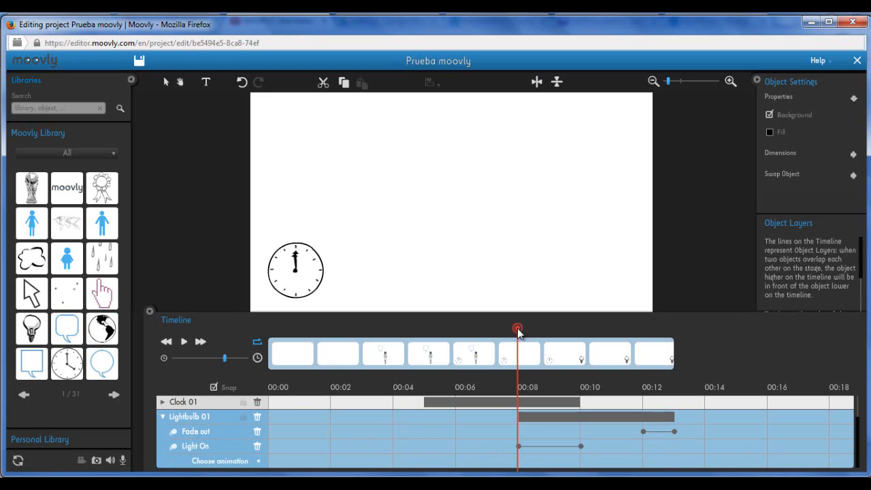
# Step: Add a Light Off animation to the lightbulb with the playhead at about 11 seconds, and delete its Fade out animation
pyautogui.moveTo(518, 329); pyautogui.dragTo(612, 345)
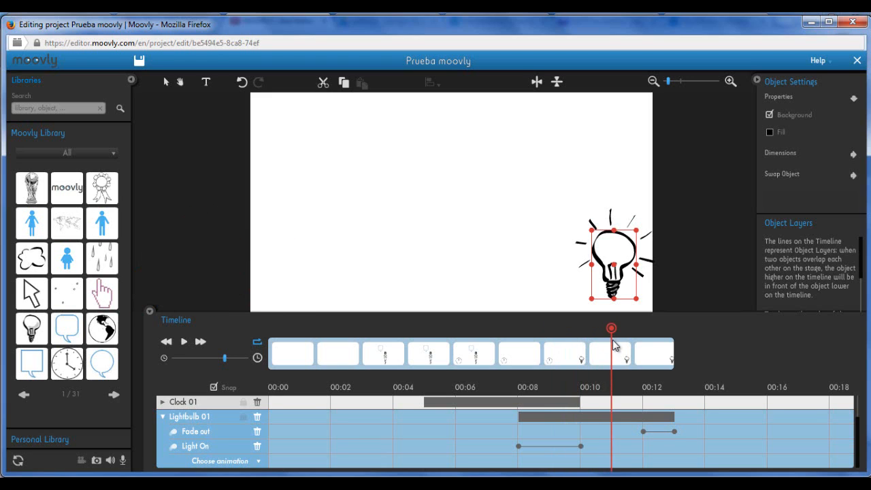
pyautogui.click(224, 463)
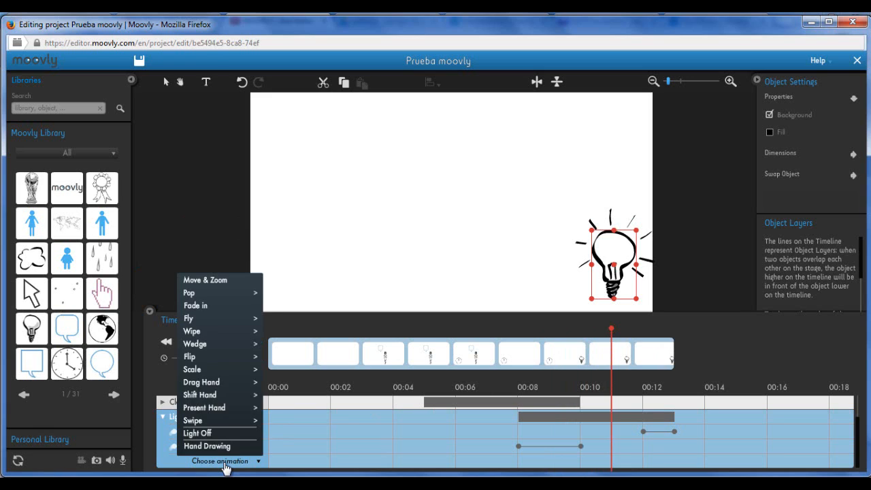
pyautogui.click(197, 434)
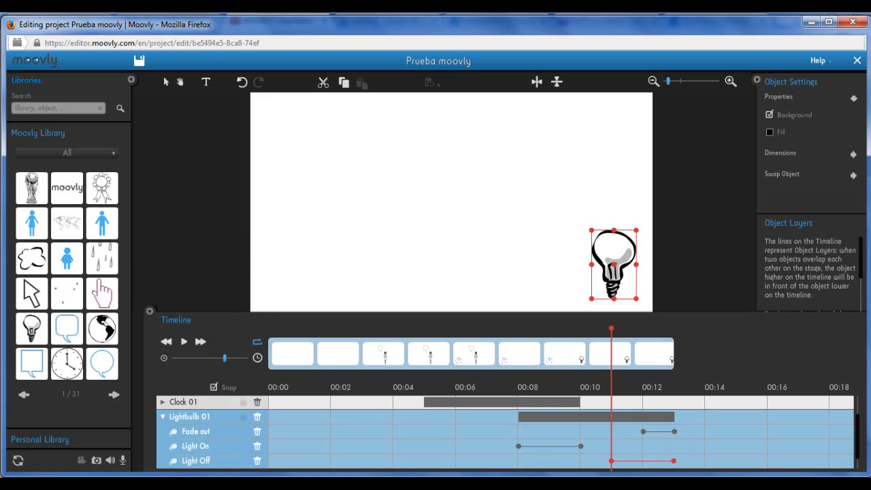
pyautogui.moveTo(612, 329)
pyautogui.mouseDown()
pyautogui.moveTo(681, 327)
pyautogui.moveTo(625, 330)
pyautogui.mouseUp()
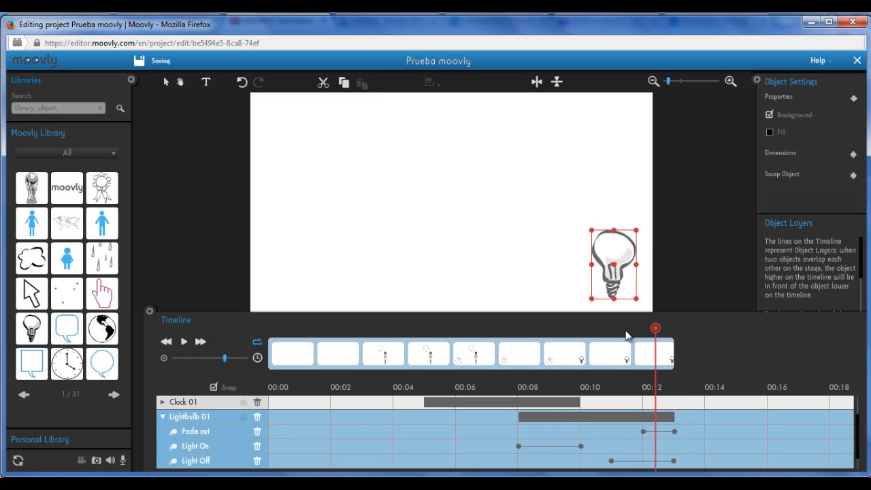
pyautogui.click(257, 432)
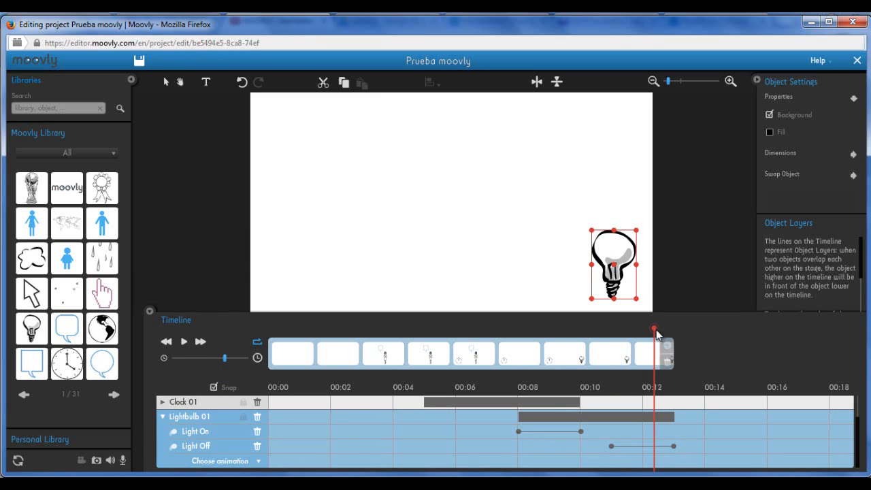
pyautogui.moveTo(655, 330); pyautogui.dragTo(580, 352)
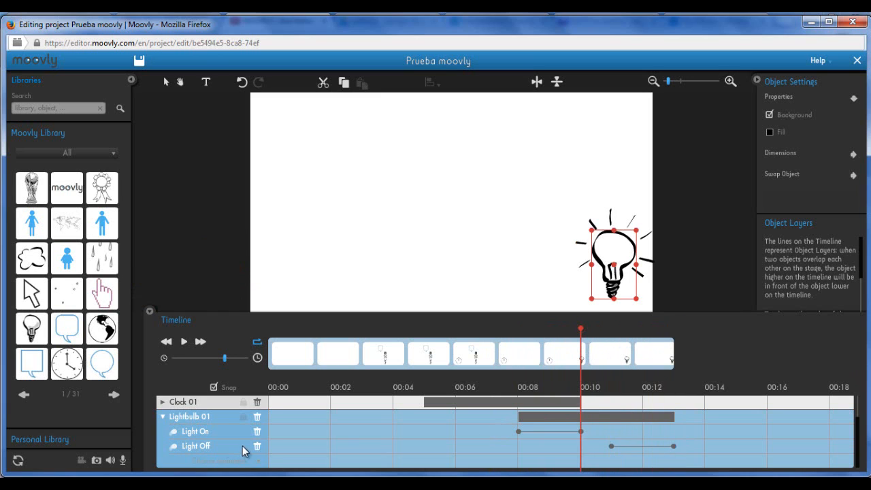
pyautogui.click(163, 418)
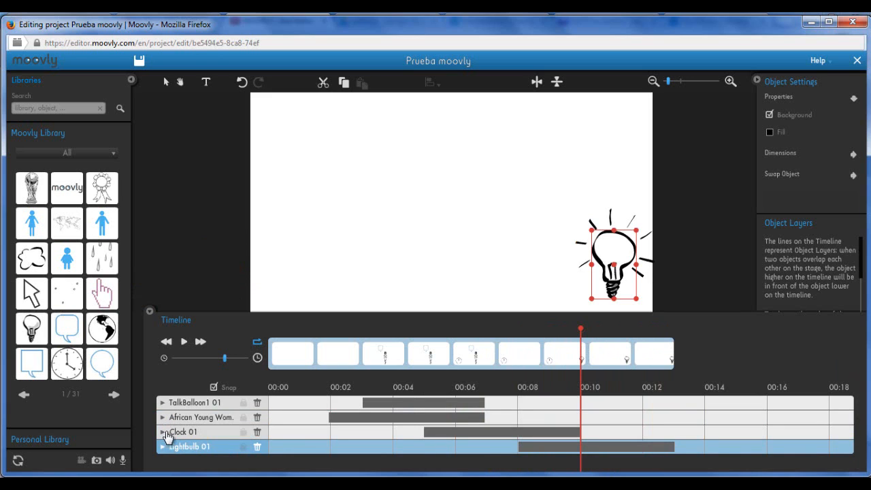
# Step: Add a Play to Time animation to the clock at about 10 seconds and return the playhead to the start
pyautogui.click(163, 432)
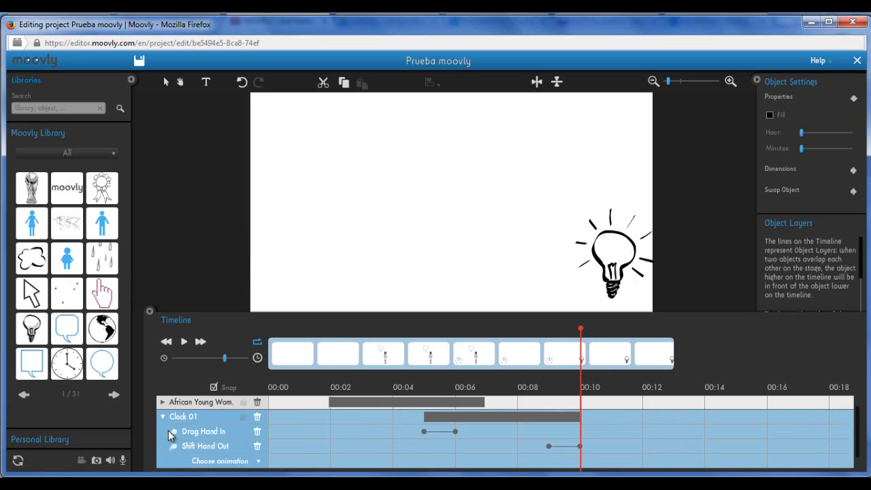
pyautogui.click(228, 463)
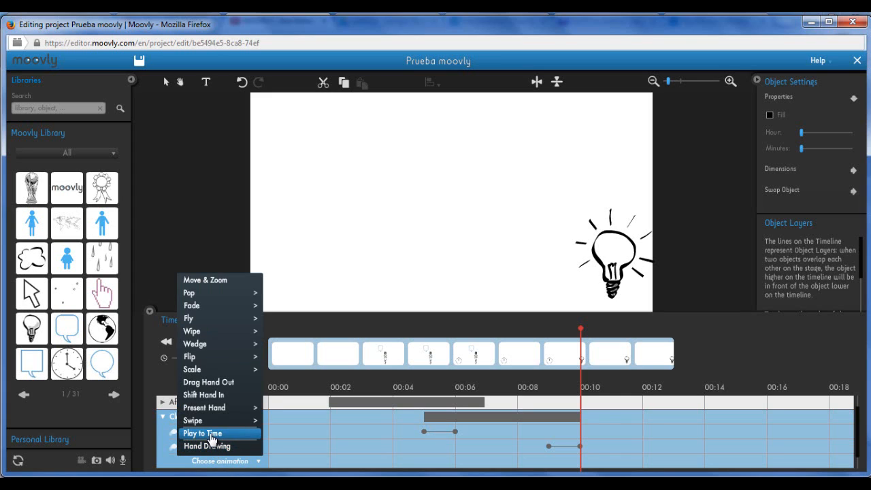
pyautogui.click(205, 433)
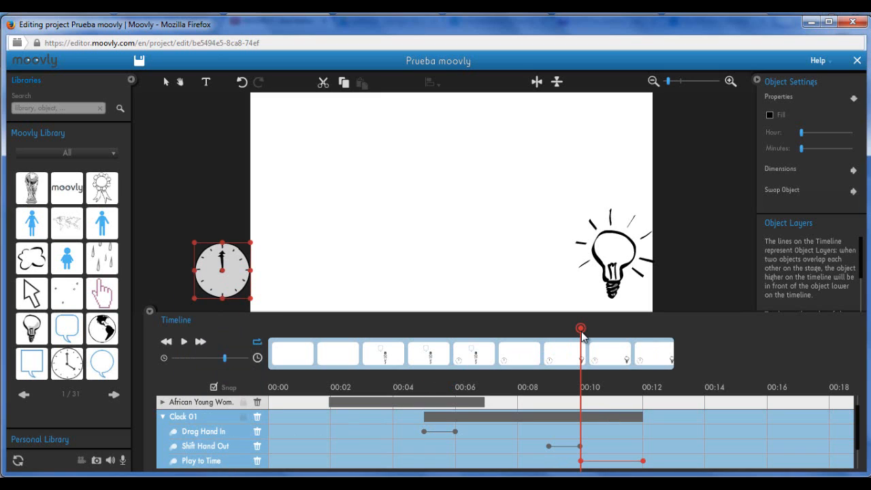
pyautogui.moveTo(581, 329); pyautogui.dragTo(264, 361)
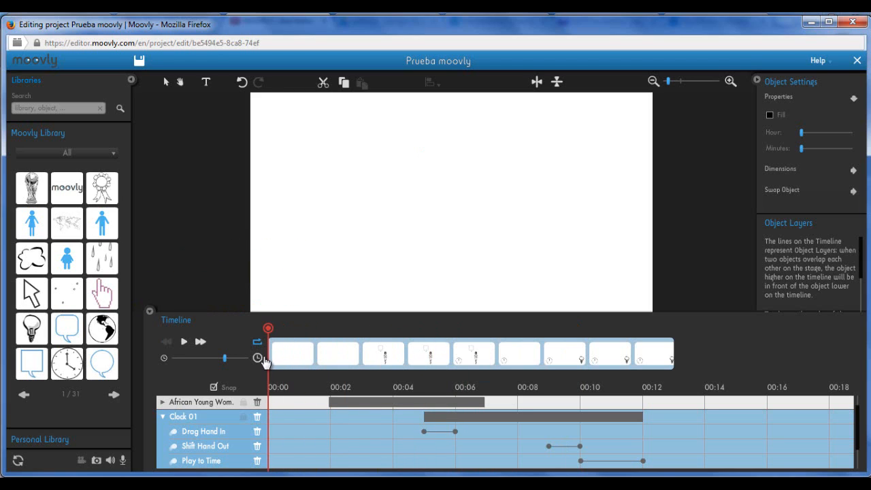
pyautogui.click(163, 418)
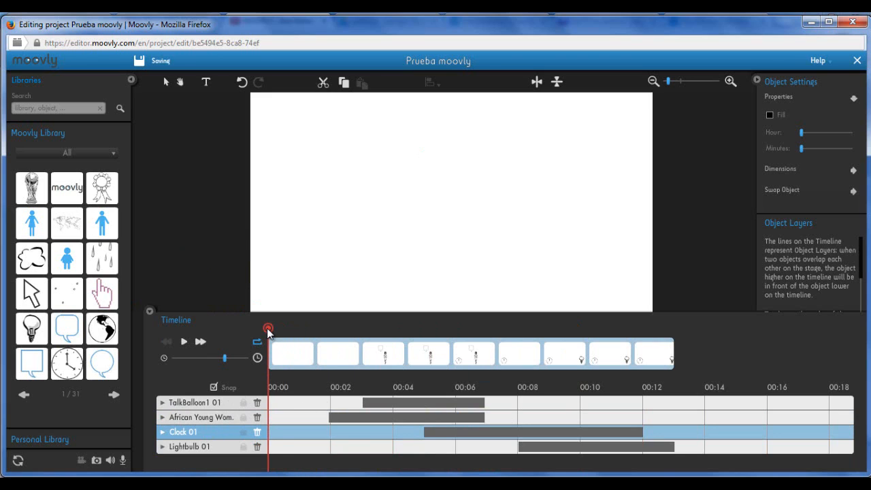
# Step: Place the globe from the library in the upper middle of the stage at about 13 seconds and give it a Spin animation
pyautogui.moveTo(268, 330); pyautogui.dragTo(671, 337)
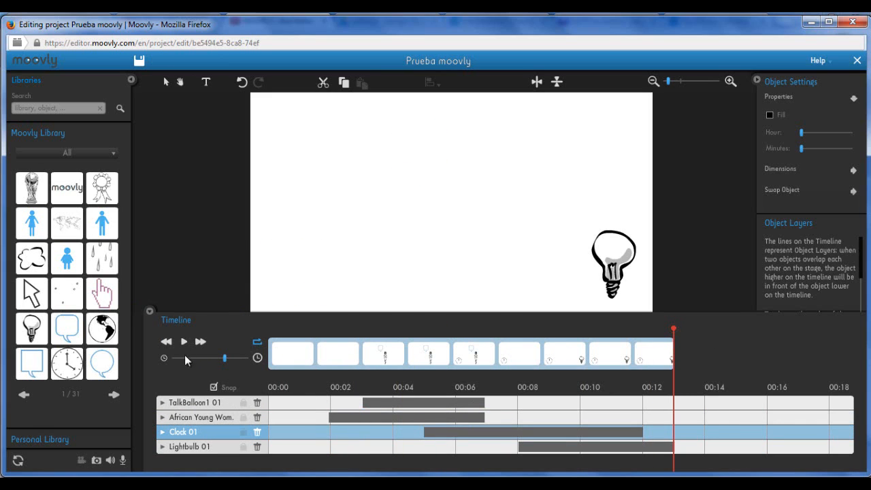
pyautogui.moveTo(104, 333)
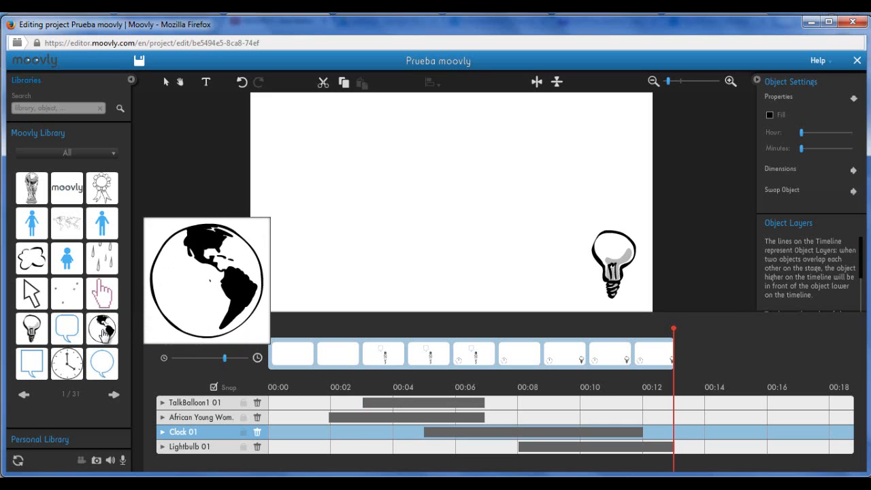
pyautogui.moveTo(104, 330); pyautogui.dragTo(467, 169)
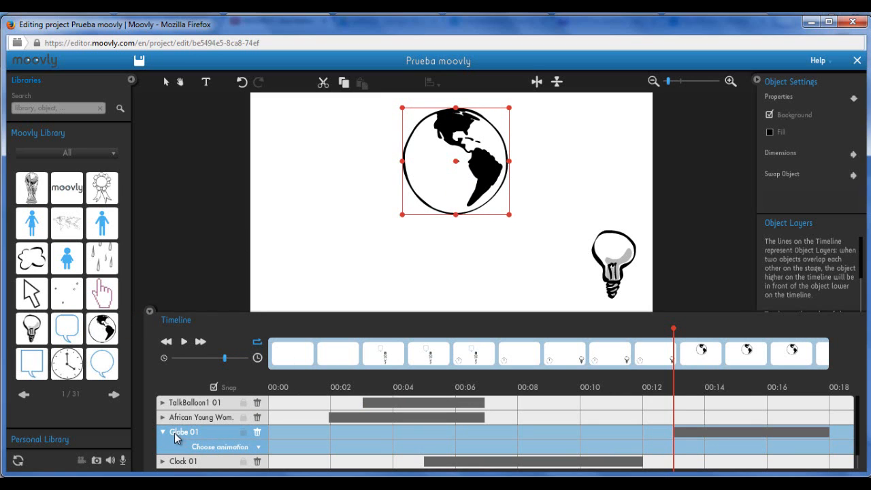
pyautogui.click(229, 452)
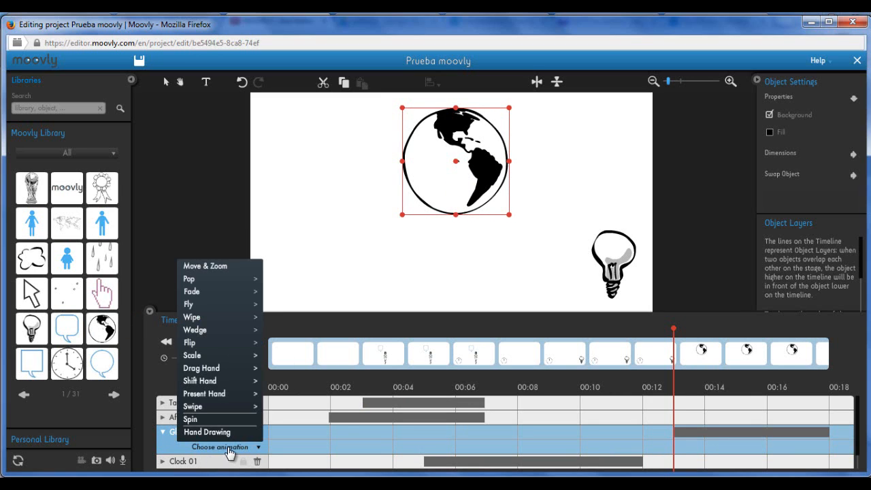
pyautogui.click(191, 420)
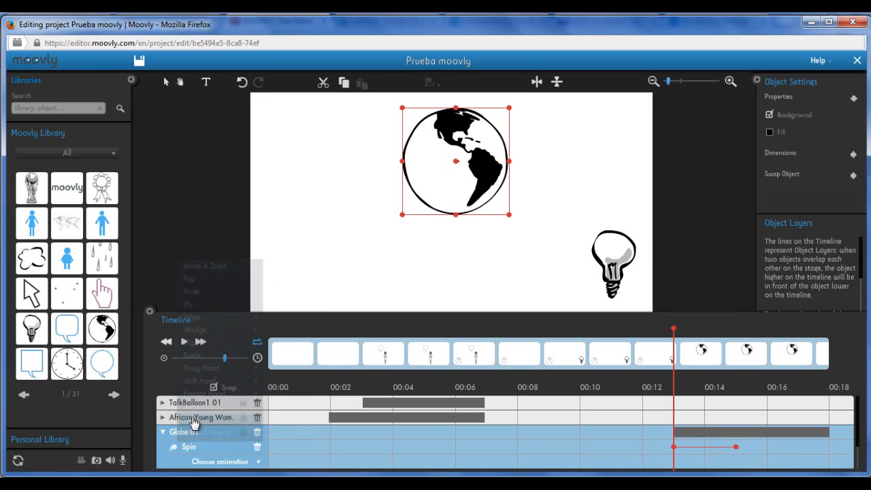
# Step: Extend the globe's Spin animation to the end of the globe's display time at about 18 seconds and scrub through the rotation
pyautogui.click(675, 329)
pyautogui.moveTo(687, 332)
pyautogui.mouseDown()
pyautogui.moveTo(741, 342)
pyautogui.moveTo(678, 338)
pyautogui.mouseUp()
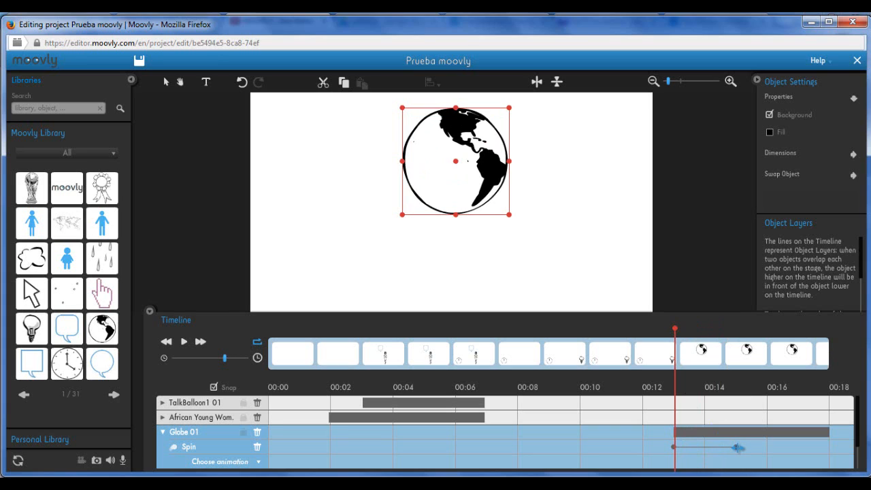
pyautogui.moveTo(783, 449); pyautogui.dragTo(802, 452)
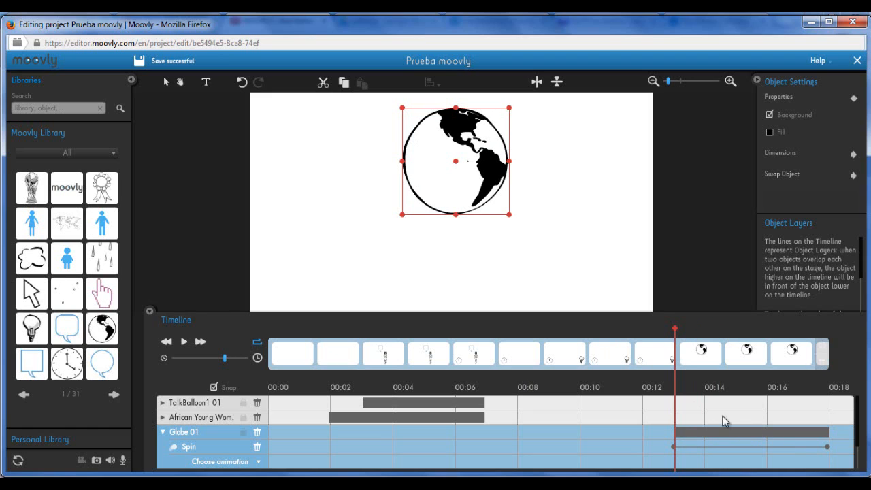
pyautogui.moveTo(678, 332); pyautogui.dragTo(809, 334)
pyautogui.moveTo(737, 329); pyautogui.dragTo(537, 354)
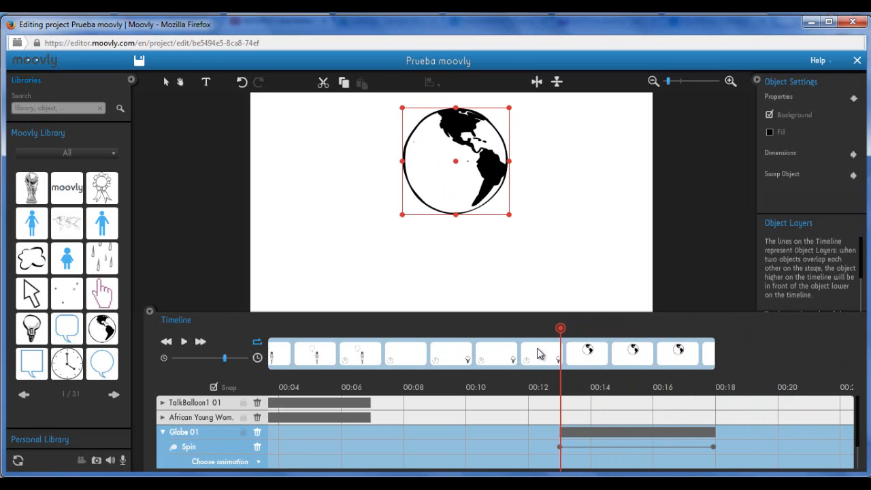
# Step: Collapse the globe's animation rows and play the whole video from the start
pyautogui.click(162, 432)
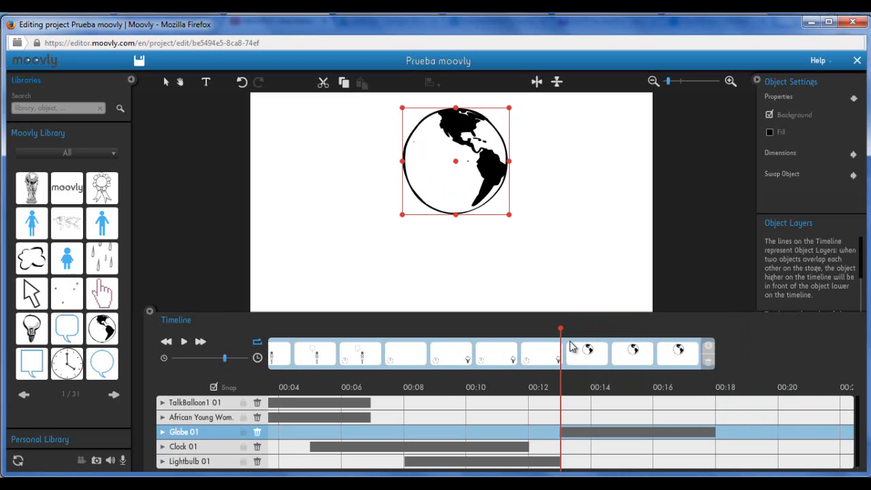
pyautogui.moveTo(560, 329); pyautogui.dragTo(251, 325)
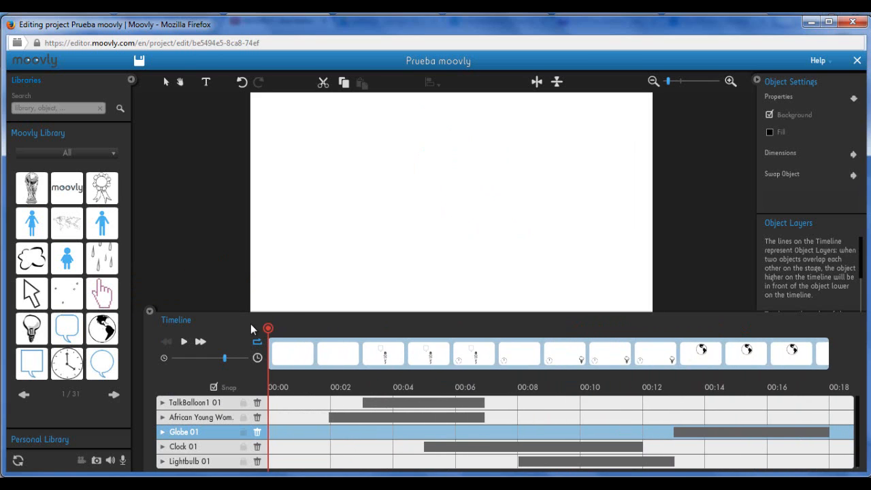
pyautogui.click(183, 343)
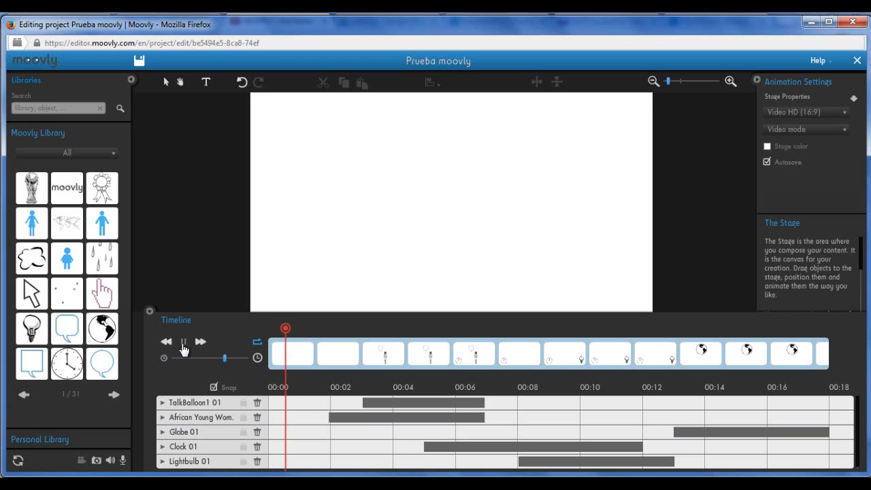